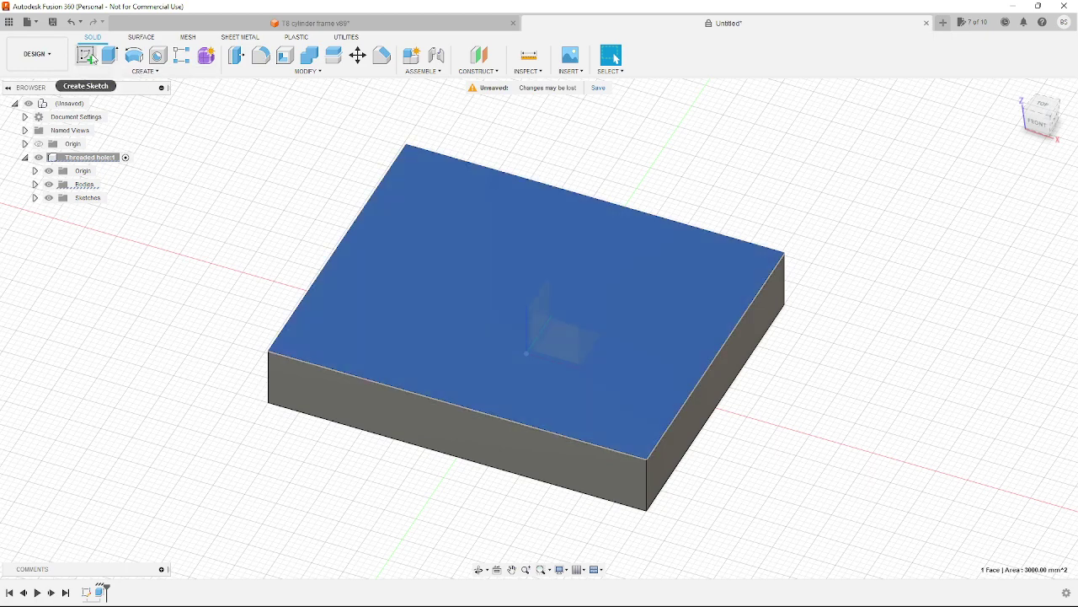
# Start a sketch on the plate's top face and draw a 5 mm diameter circle on the horizontal axis between origin and right edge
pyautogui.click(86, 54)
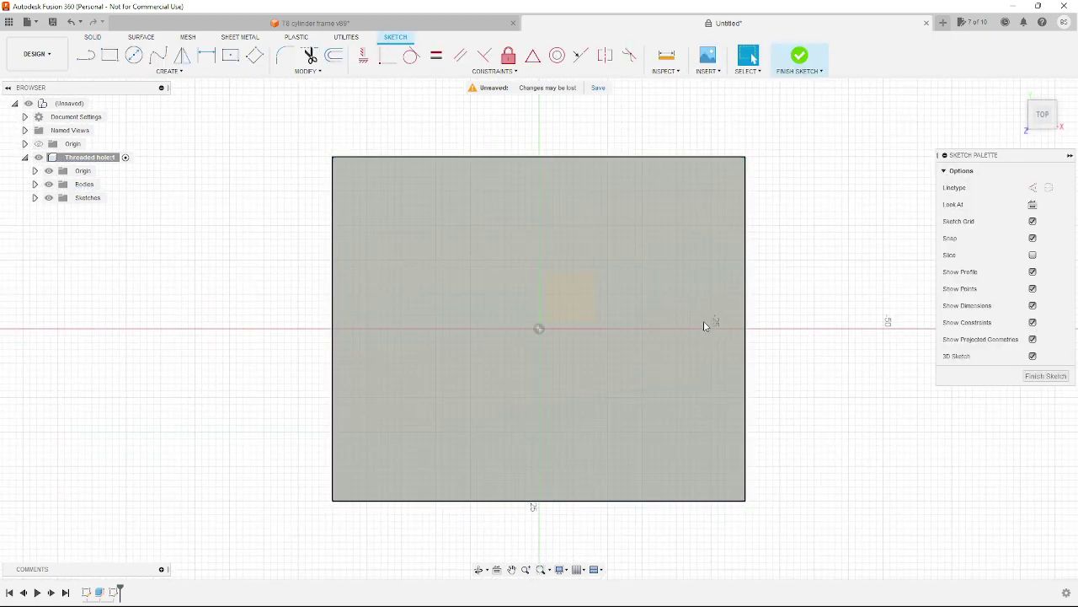
pyautogui.press('c')
pyautogui.click(663, 329)
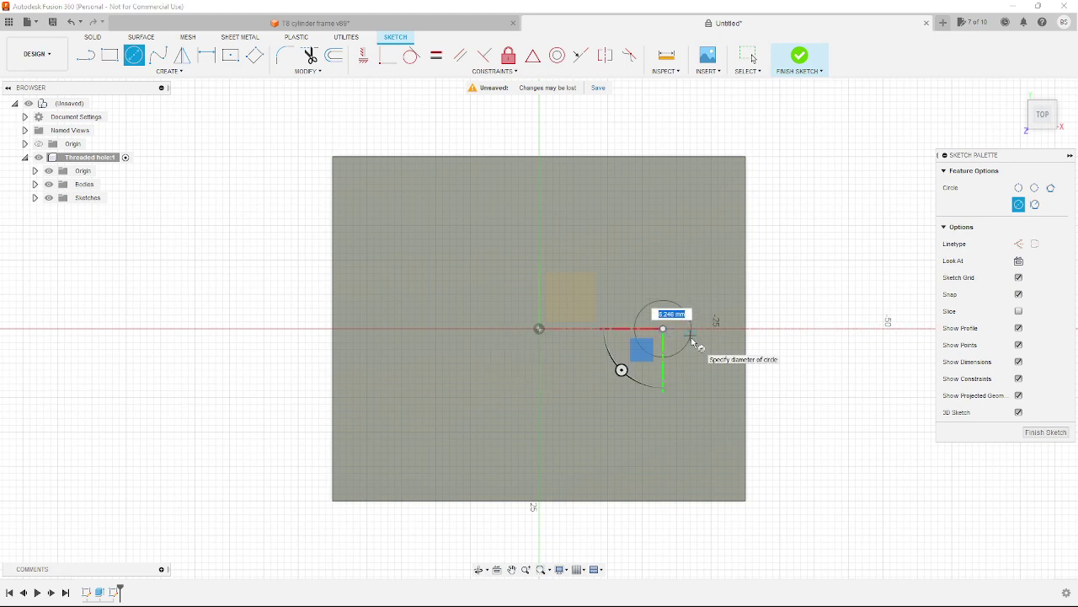
pyautogui.write('5')
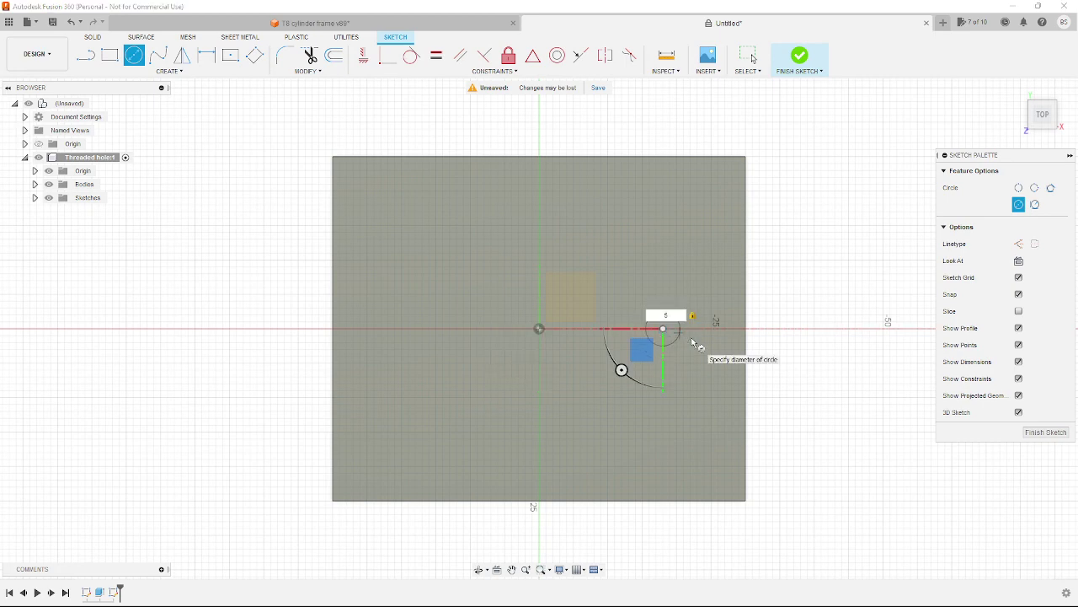
pyautogui.press('Return')
pyautogui.press('Escape')
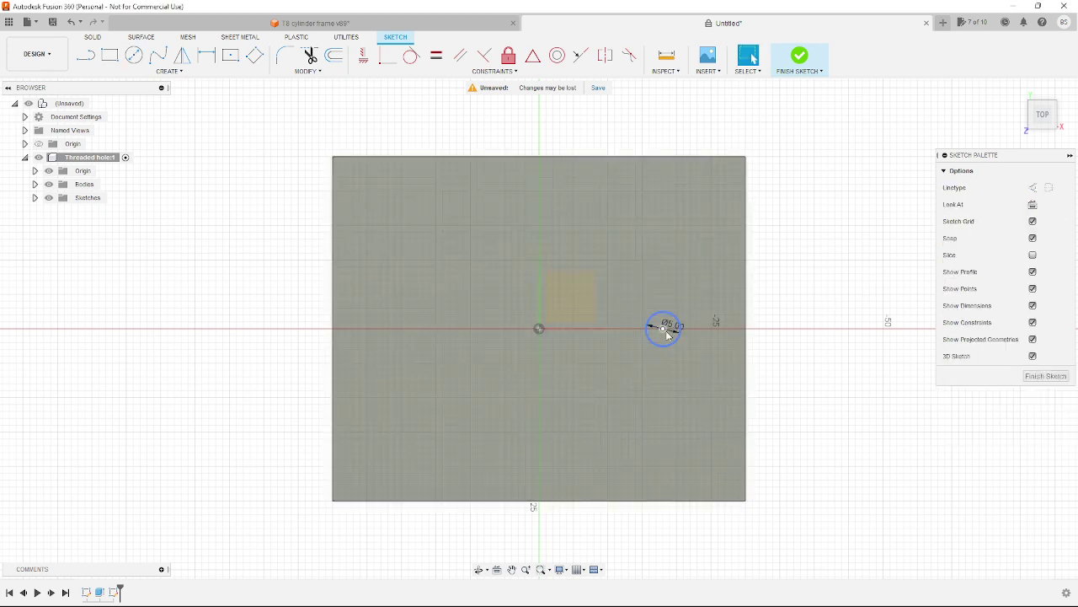
pyautogui.scroll(1, 673, 334)
pyautogui.scroll(-1, 672, 332)
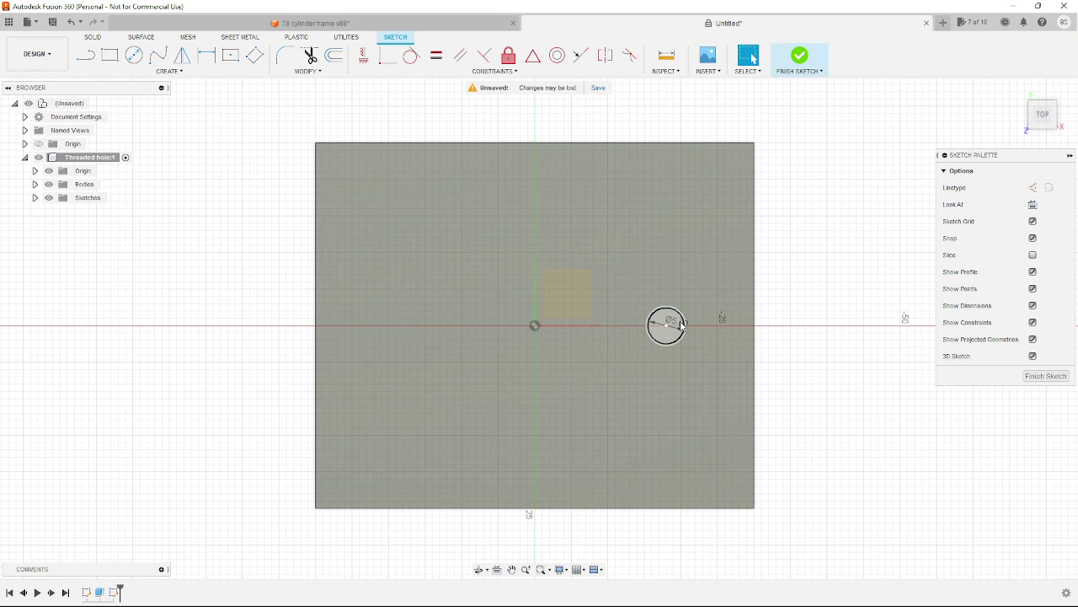
# Dimension the circle's centre 10 mm horizontally from the plate's right corner and finish the sketch
pyautogui.press('r')
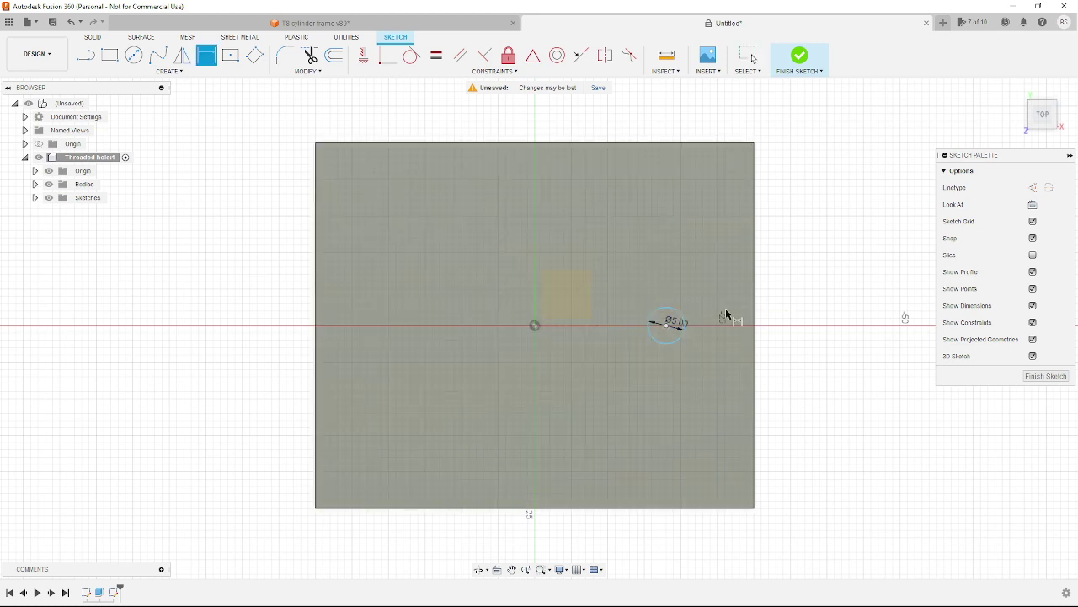
pyautogui.click(667, 325)
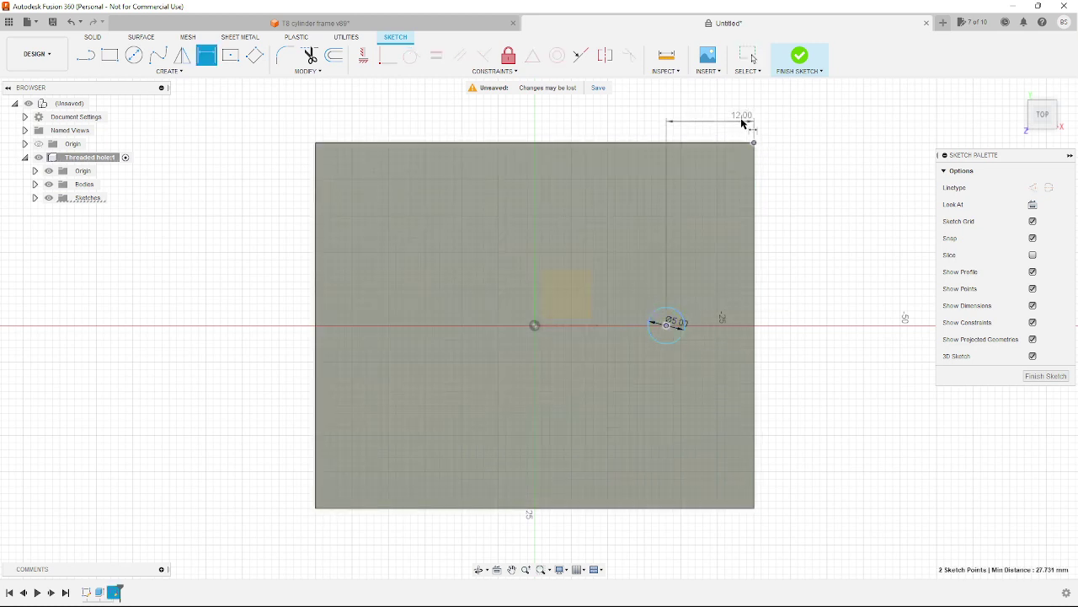
pyautogui.click(752, 121)
pyautogui.write('10')
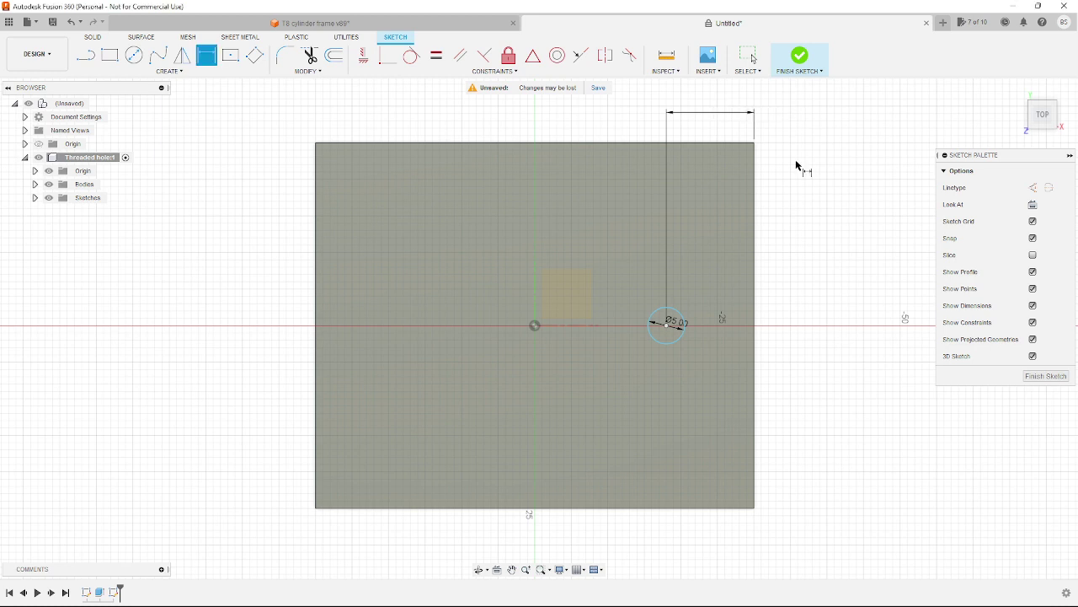
pyautogui.press('Return')
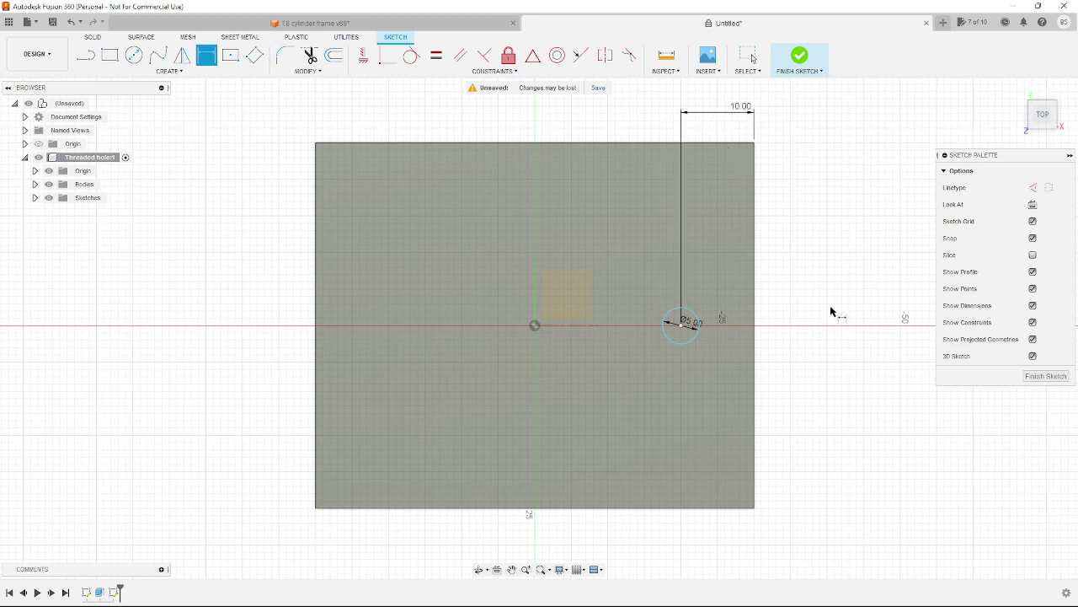
pyautogui.click(1049, 376)
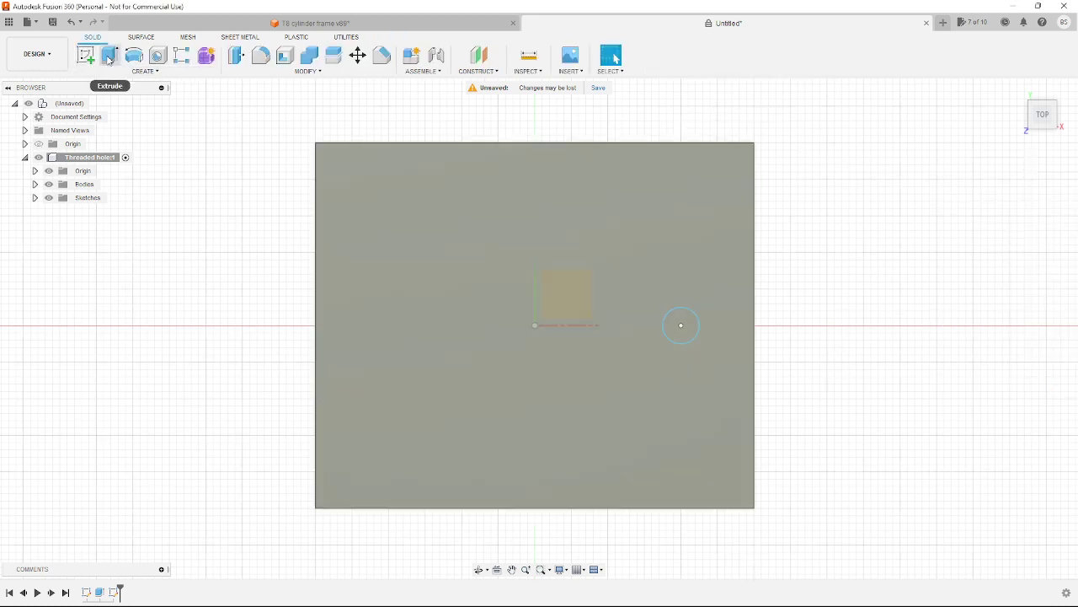
# Extrude the circle profile down through the plate as a cut with a distance of -10 mm
pyautogui.click(110, 55)
pyautogui.click(692, 325)
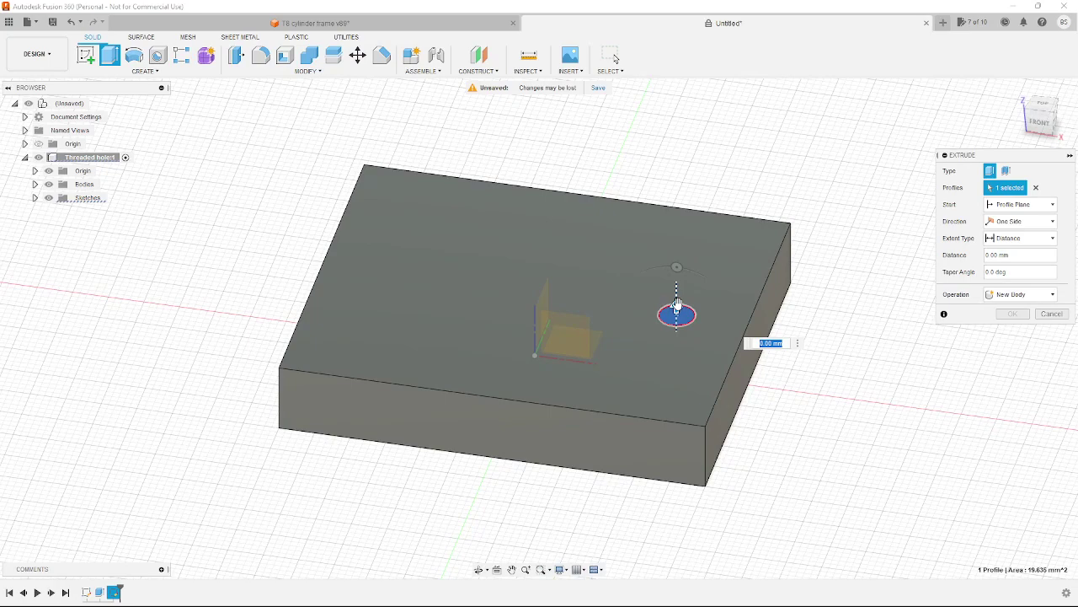
pyautogui.moveTo(677, 303); pyautogui.dragTo(677, 455)
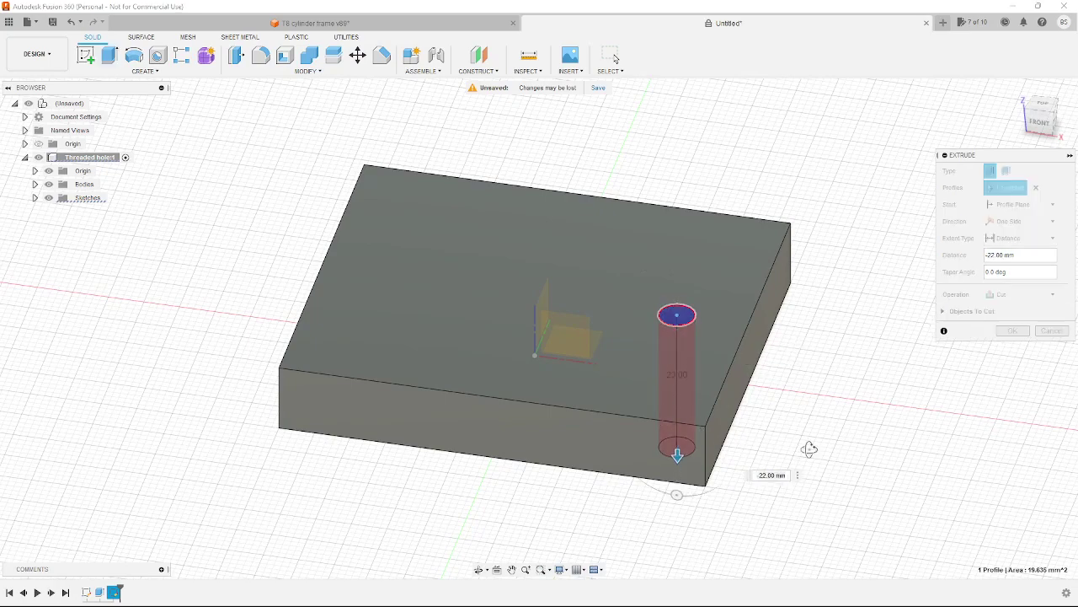
pyautogui.keyDown('shift'); pyautogui.moveTo(809, 450); pyautogui.dragTo(798, 392, button='middle'); pyautogui.keyUp('shift')
pyautogui.click(745, 384)
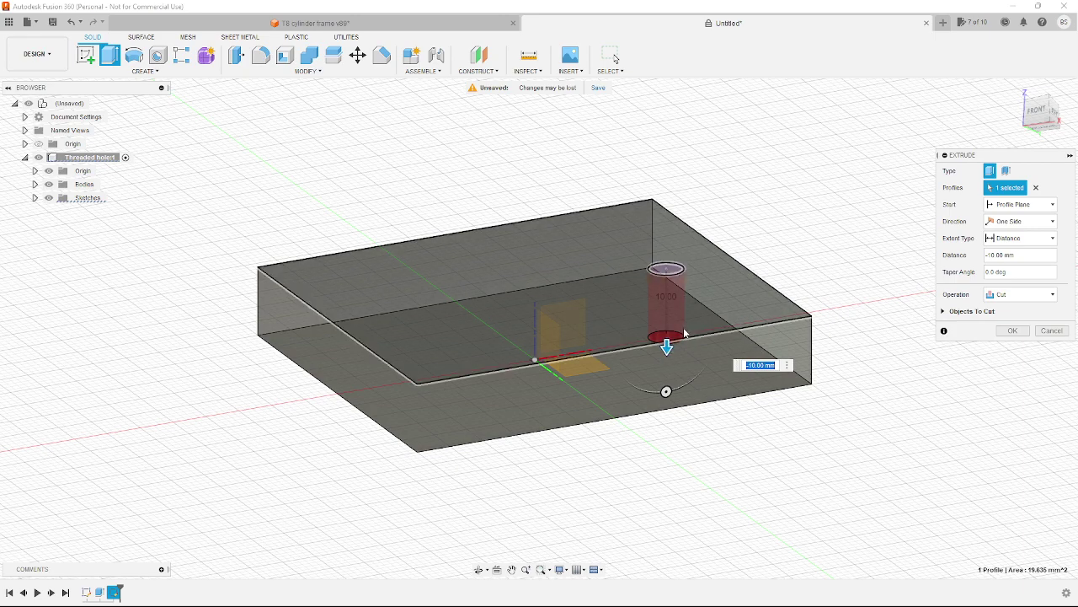
pyautogui.click(1013, 330)
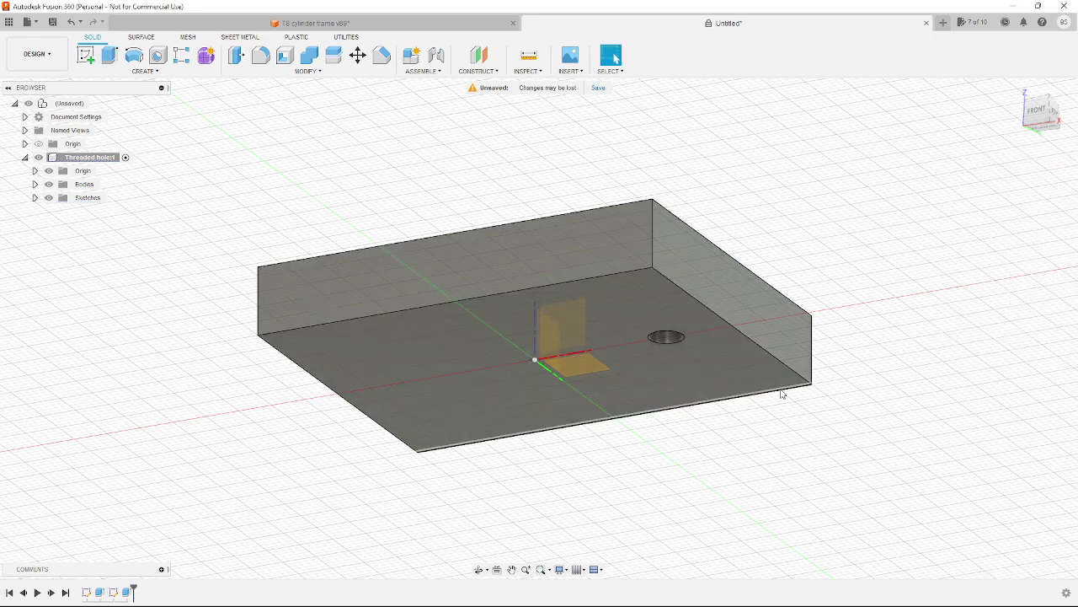
# Add a modeled, full-length ISO Metric thread to the hole's cylindrical face with size 6.0 mm and designation M6x1
pyautogui.keyDown('shift'); pyautogui.moveTo(753, 224); pyautogui.dragTo(690, 300, button='middle'); pyautogui.keyUp('shift')
pyautogui.click(688, 303)
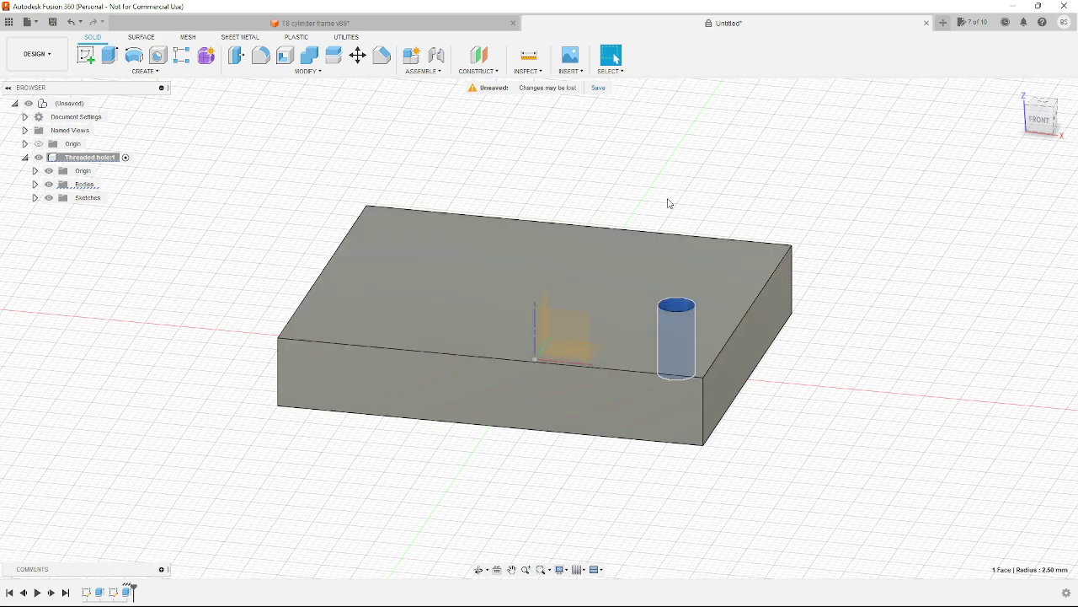
pyautogui.click(145, 71)
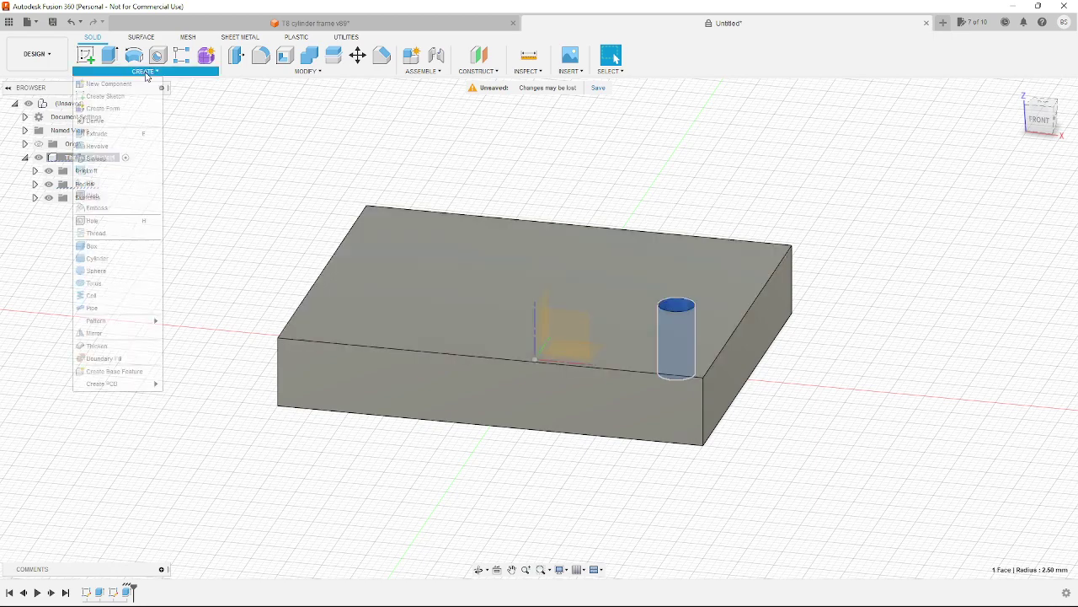
pyautogui.click(95, 233)
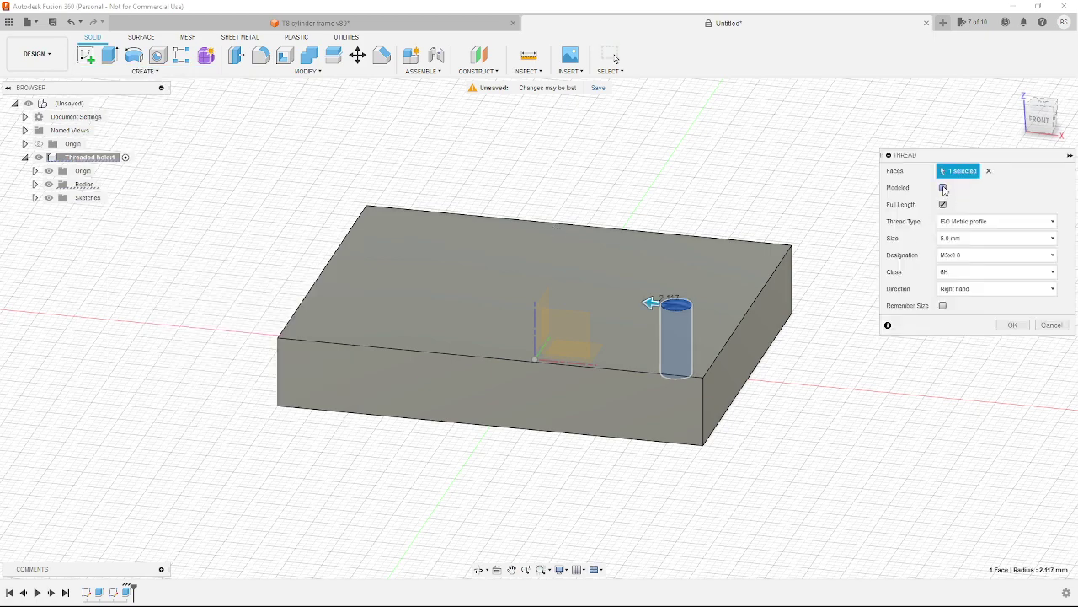
pyautogui.click(944, 188)
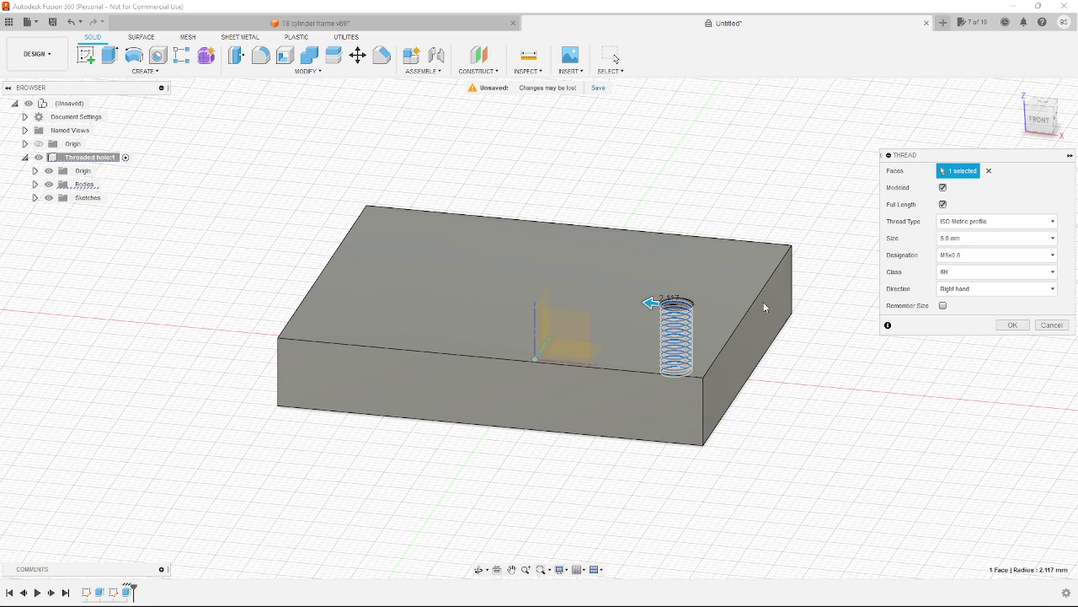
pyautogui.click(1029, 240)
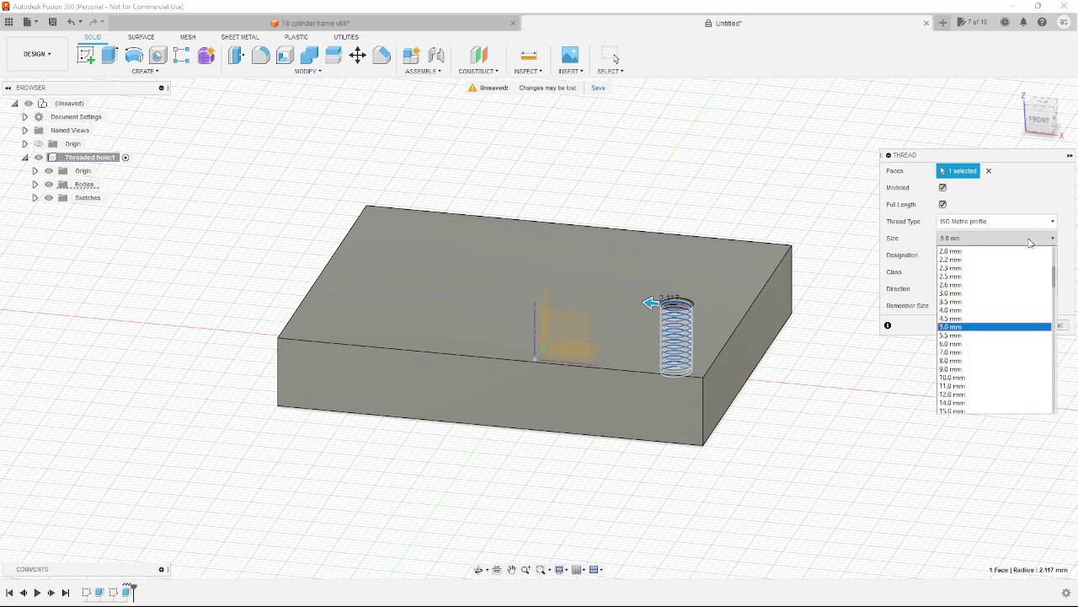
pyautogui.click(987, 344)
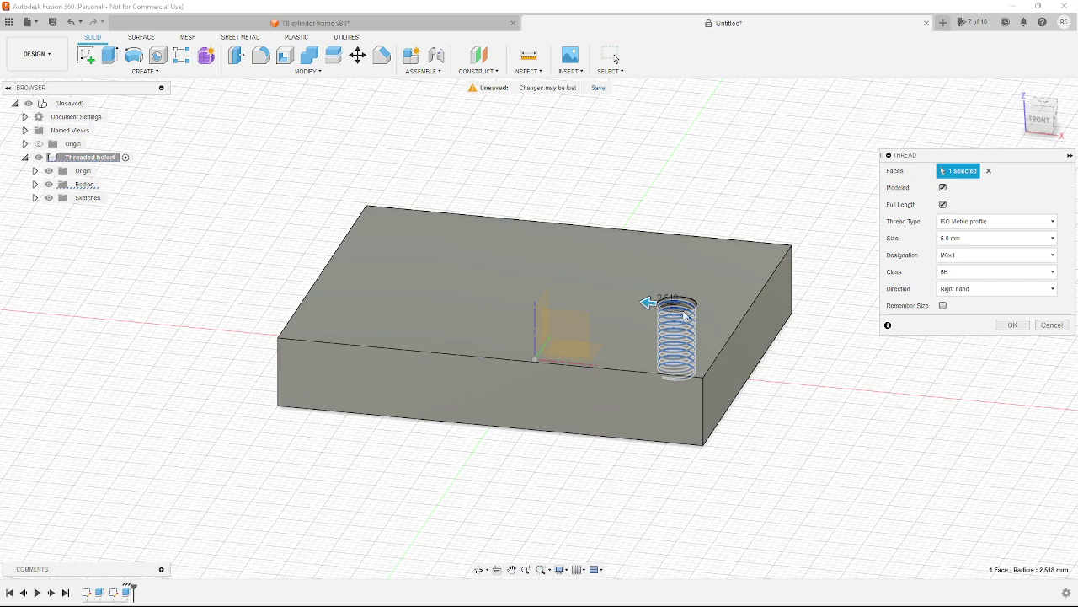
pyautogui.click(1016, 326)
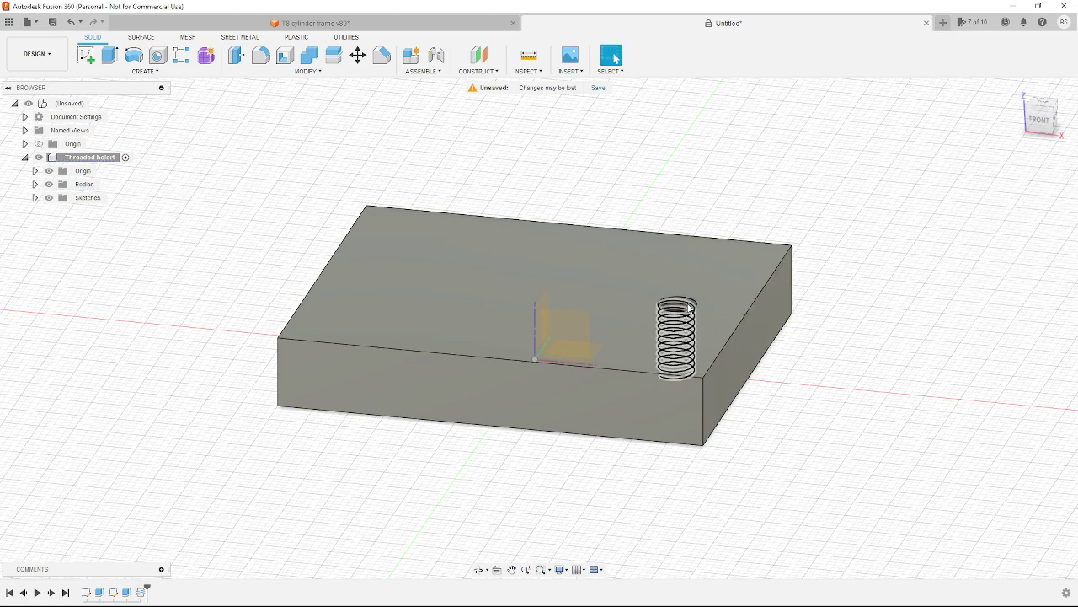
# Edit the hole's thread feature, turning off full length and setting the thread length to 5 mm
pyautogui.keyDown('shift'); pyautogui.moveTo(807, 322); pyautogui.dragTo(766, 354, button='middle'); pyautogui.keyUp('shift')
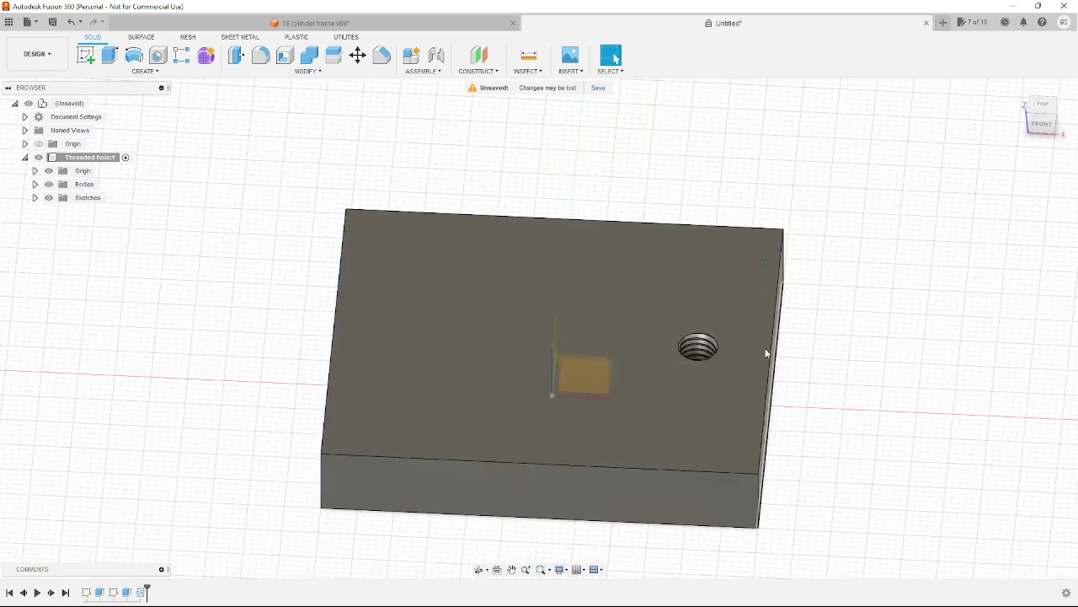
pyautogui.click(693, 345)
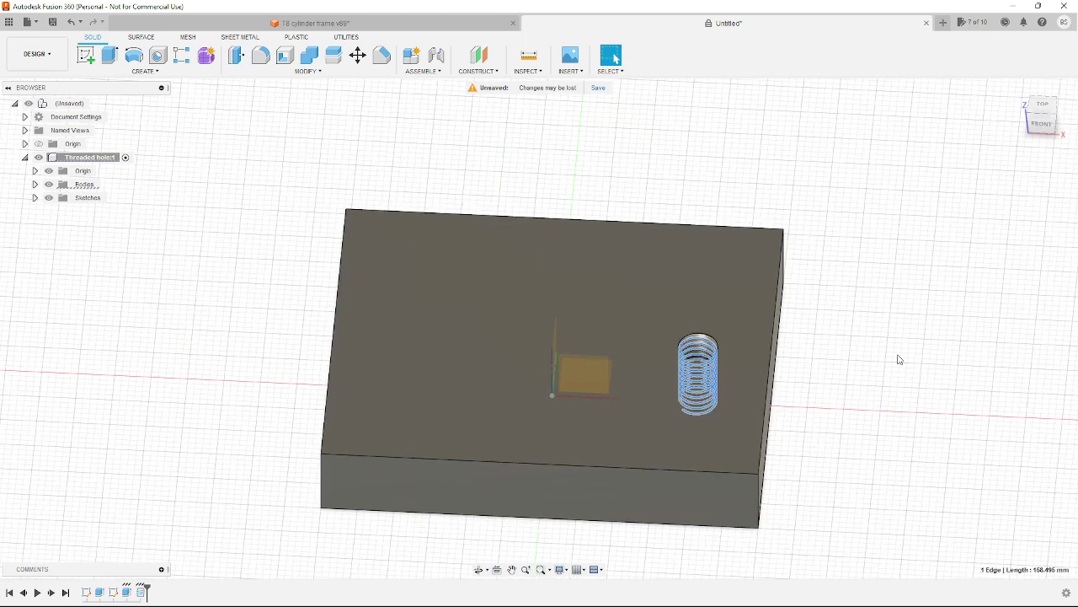
pyautogui.click(145, 593)
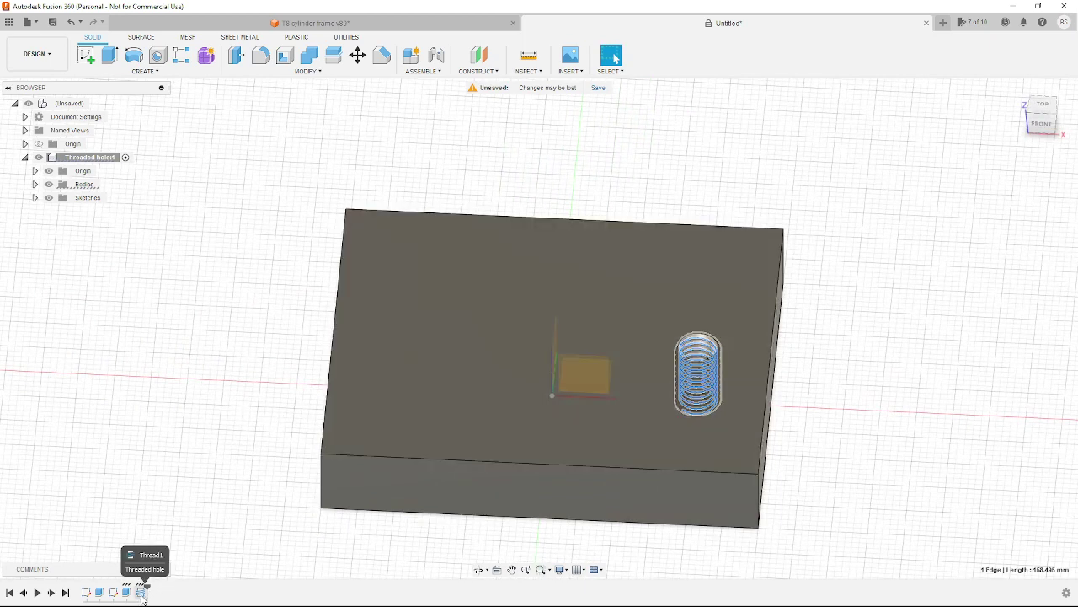
pyautogui.click(273, 502)
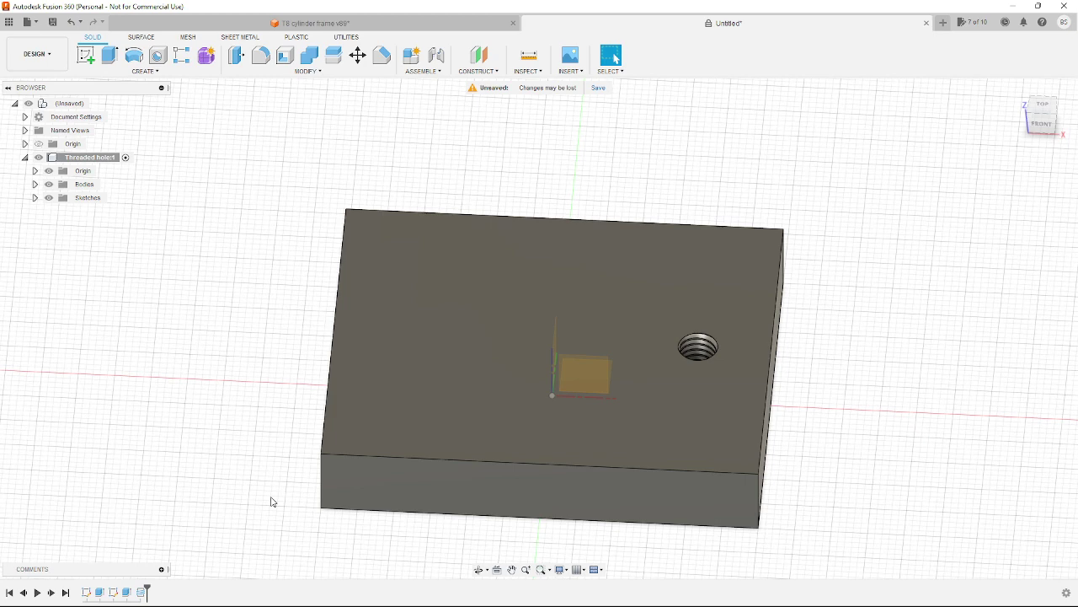
pyautogui.doubleClick(147, 592)
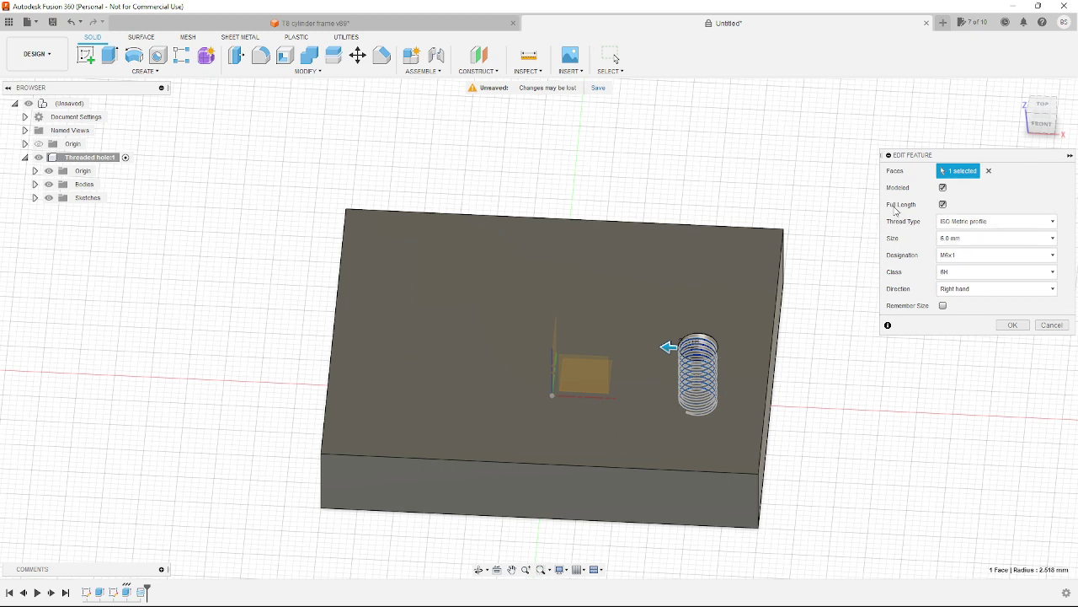
pyautogui.click(943, 204)
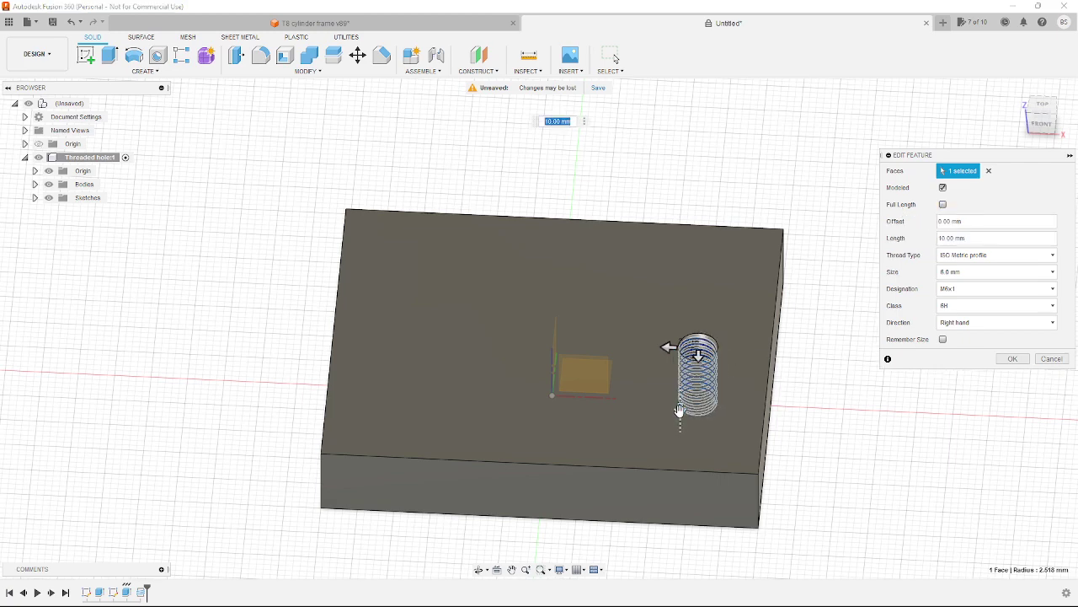
pyautogui.moveTo(679, 410); pyautogui.dragTo(680, 381)
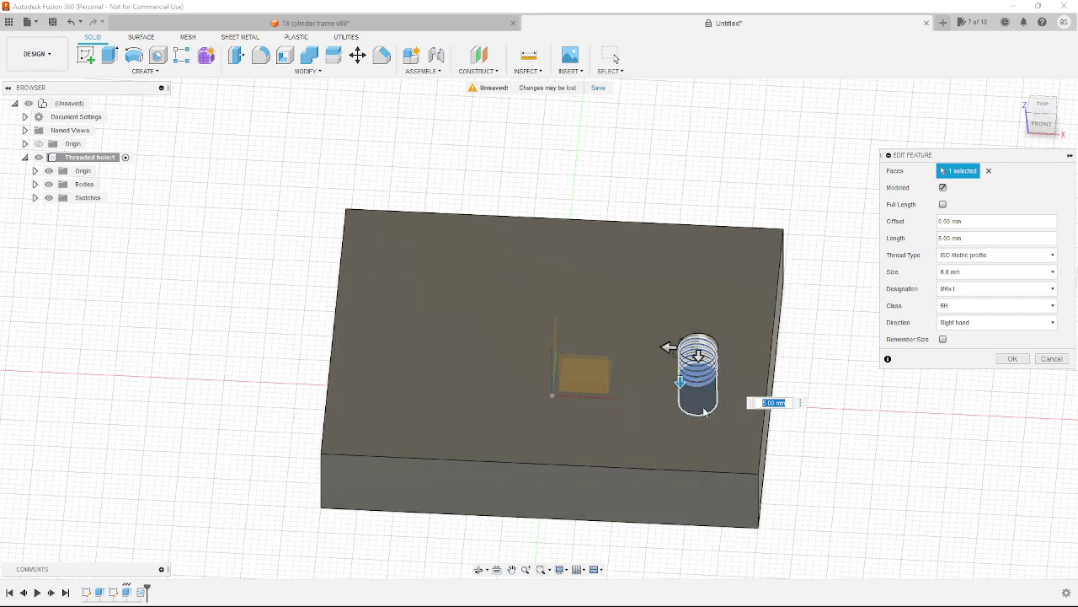
pyautogui.click(1014, 359)
# Examine the partly threaded hole from above and from the plate's underside, including its unthreaded wall and lower edge
pyautogui.keyDown('shift'); pyautogui.moveTo(768, 392); pyautogui.dragTo(753, 261, button='middle'); pyautogui.keyUp('shift')
pyautogui.click(700, 211)
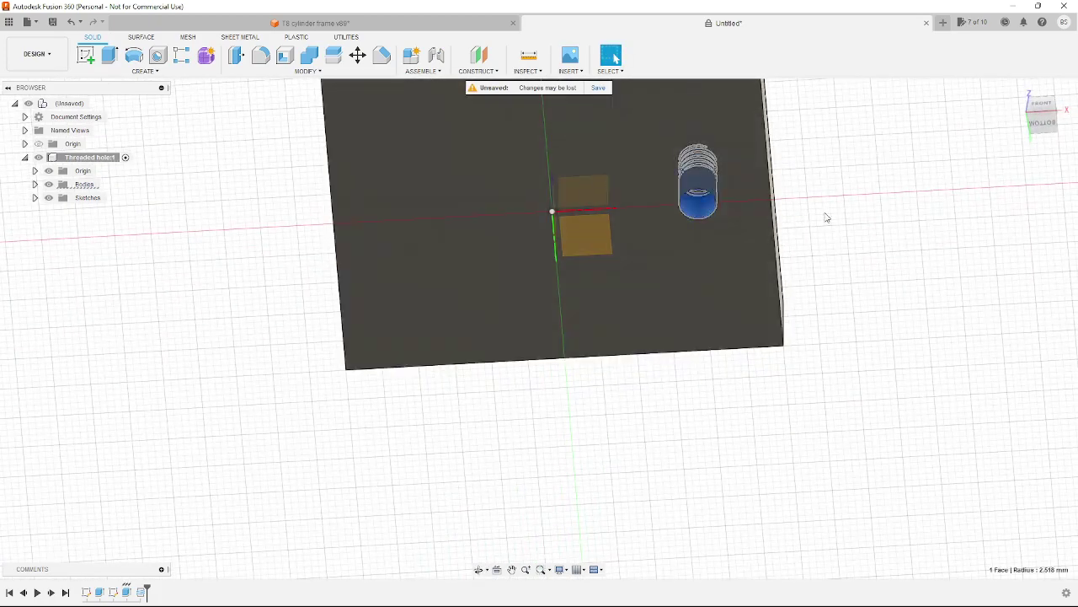
pyautogui.keyDown('shift'); pyautogui.moveTo(820, 189); pyautogui.dragTo(812, 298, button='middle'); pyautogui.keyUp('shift')
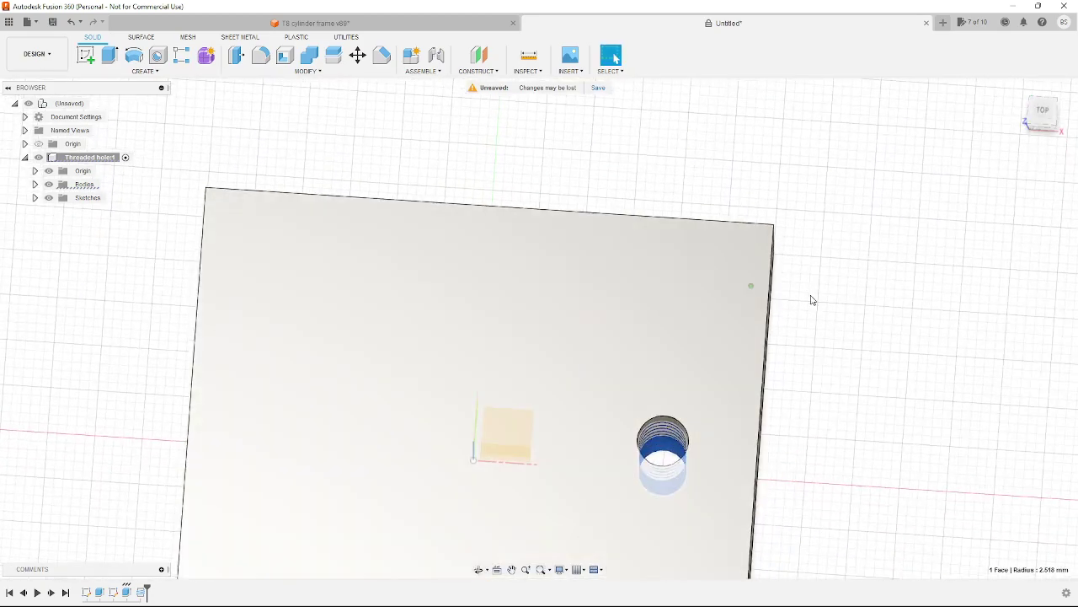
pyautogui.keyDown('shift'); pyautogui.moveTo(760, 441); pyautogui.dragTo(810, 289, button='middle'); pyautogui.keyUp('shift')
pyautogui.click(832, 250)
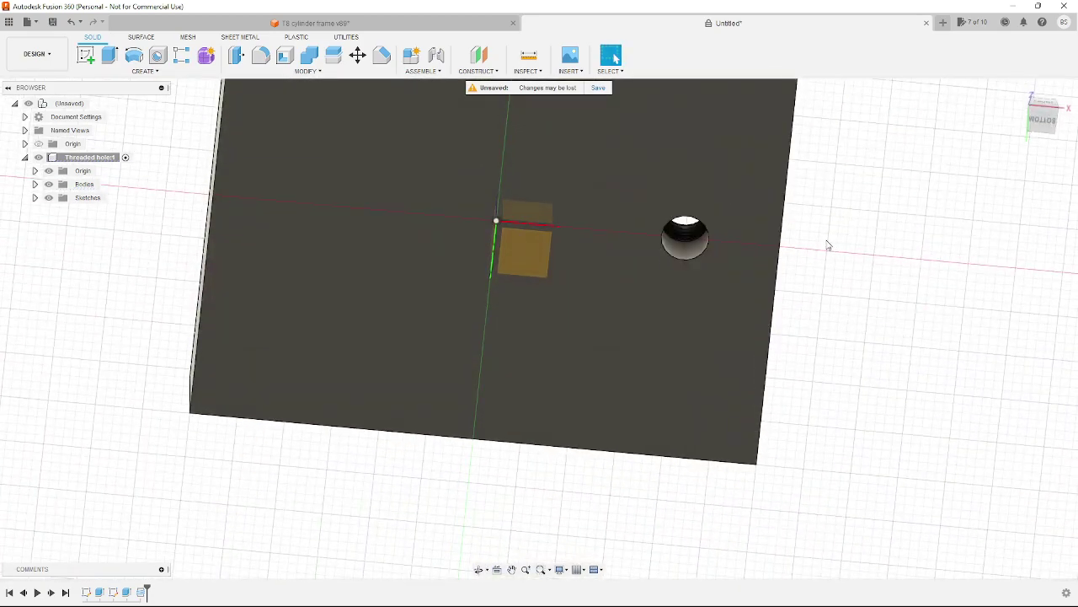
pyautogui.click(703, 254)
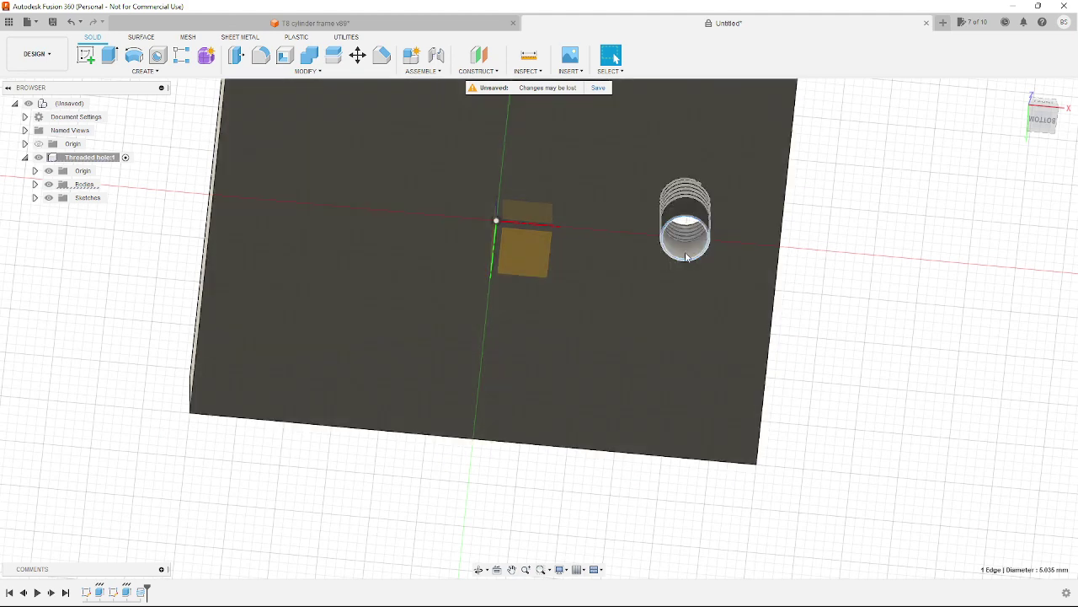
pyautogui.click(685, 244)
pyautogui.click(898, 234)
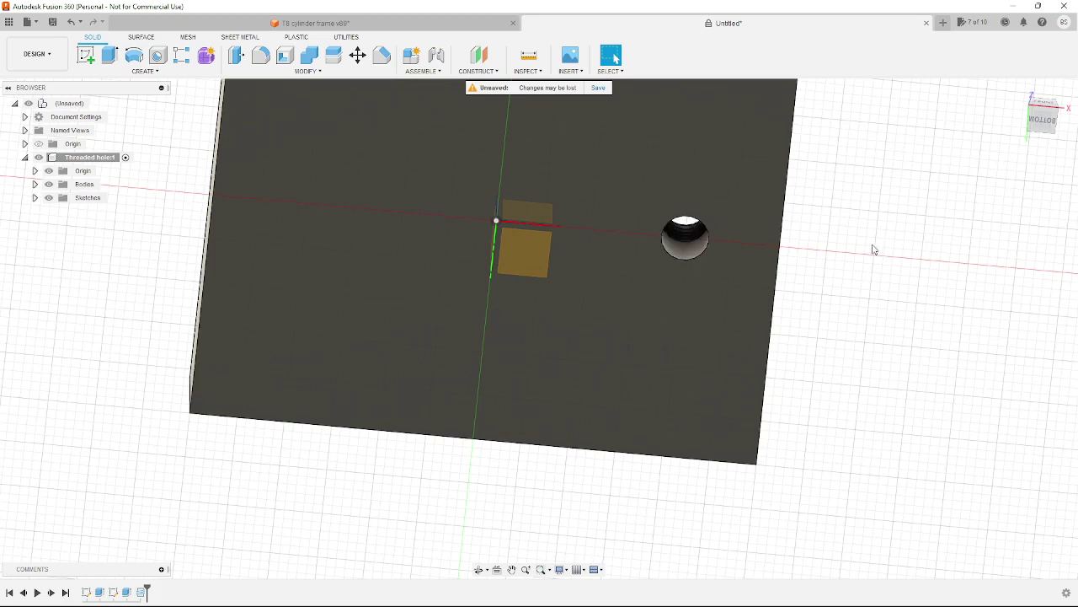
pyautogui.keyDown('shift'); pyautogui.moveTo(871, 245); pyautogui.dragTo(819, 246, button='middle'); pyautogui.keyUp('shift')
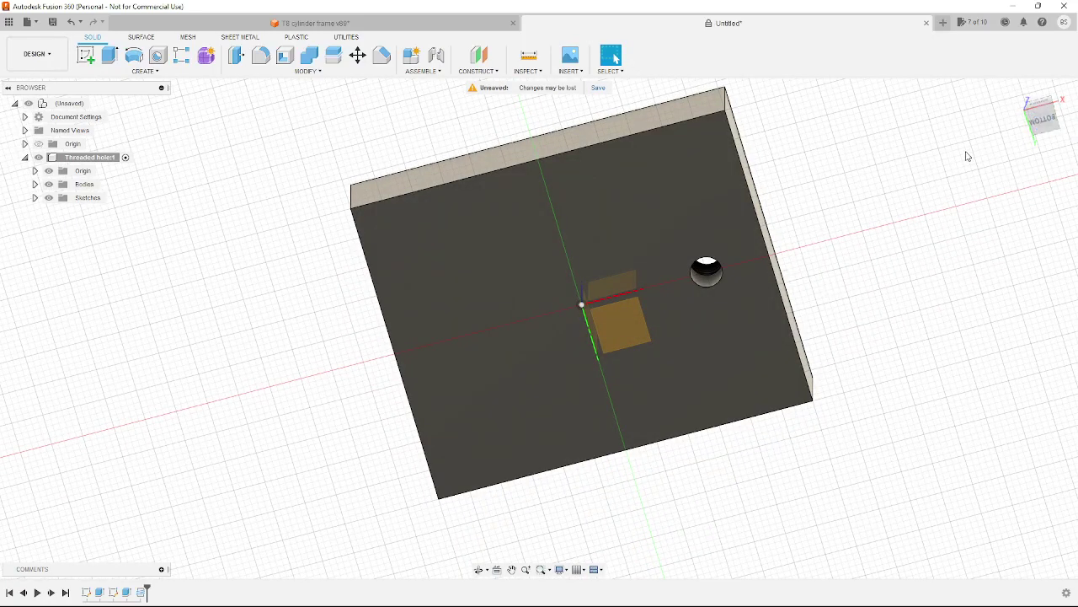
pyautogui.scroll(4, 698, 249)
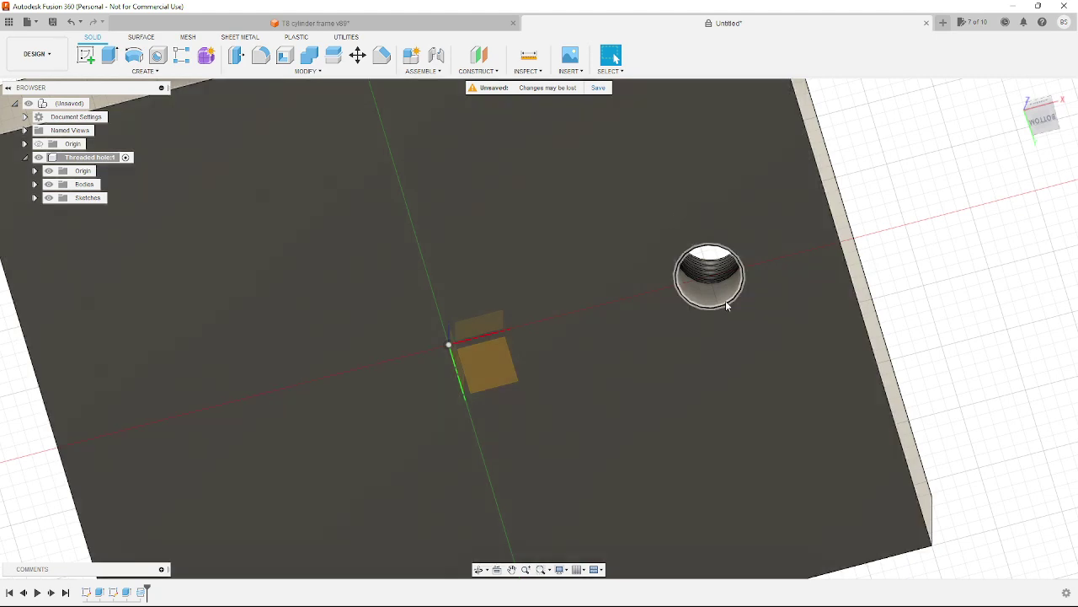
# Check the diameter of the hole's lower edge and the radius of its unthreaded wall on the plate's underside
pyautogui.click(726, 300)
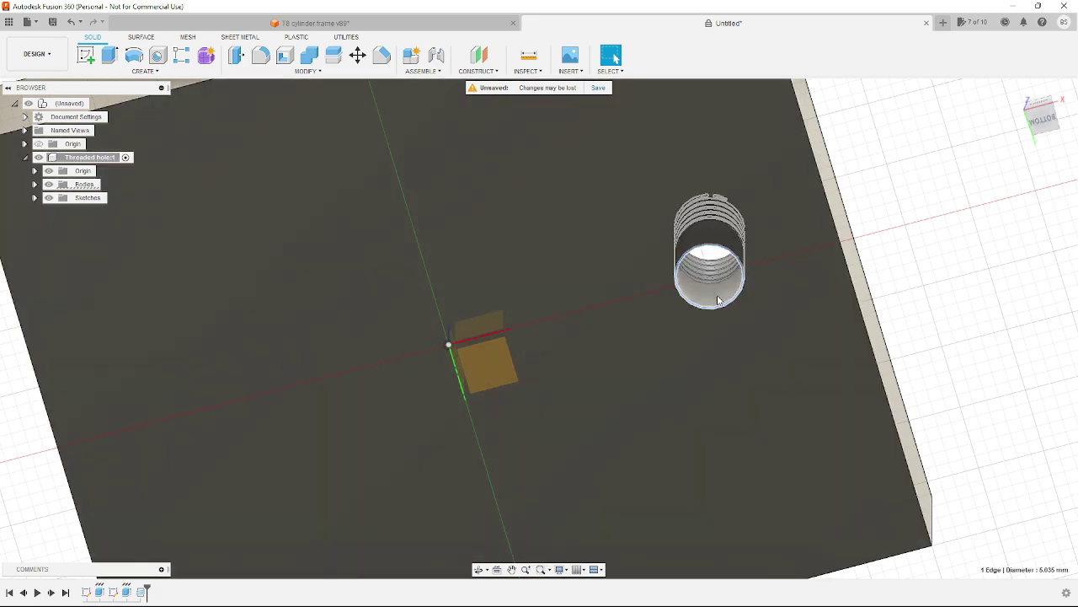
pyautogui.click(718, 300)
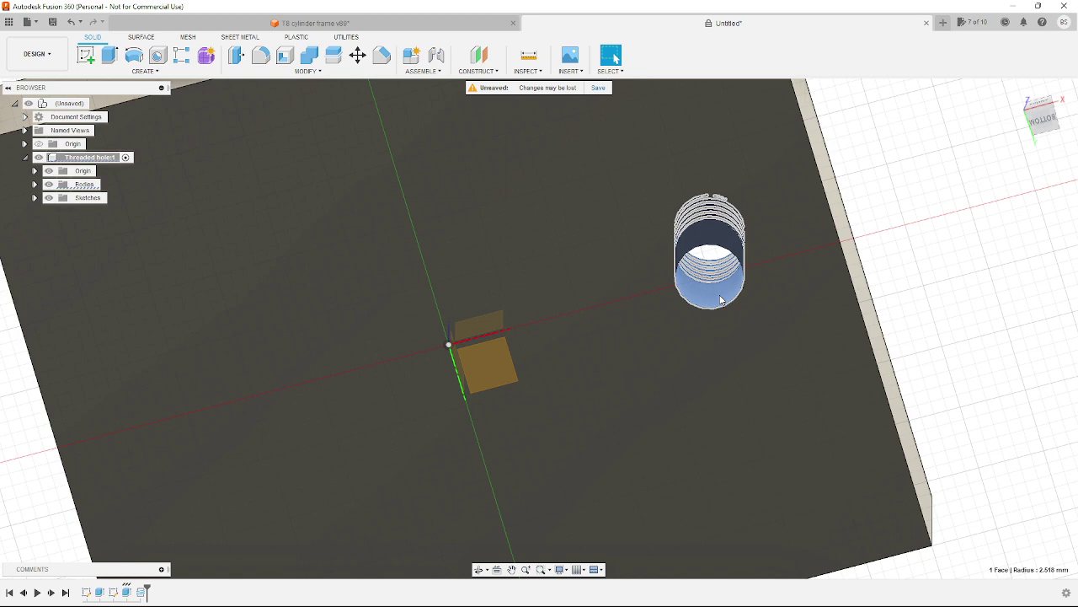
pyautogui.click(918, 203)
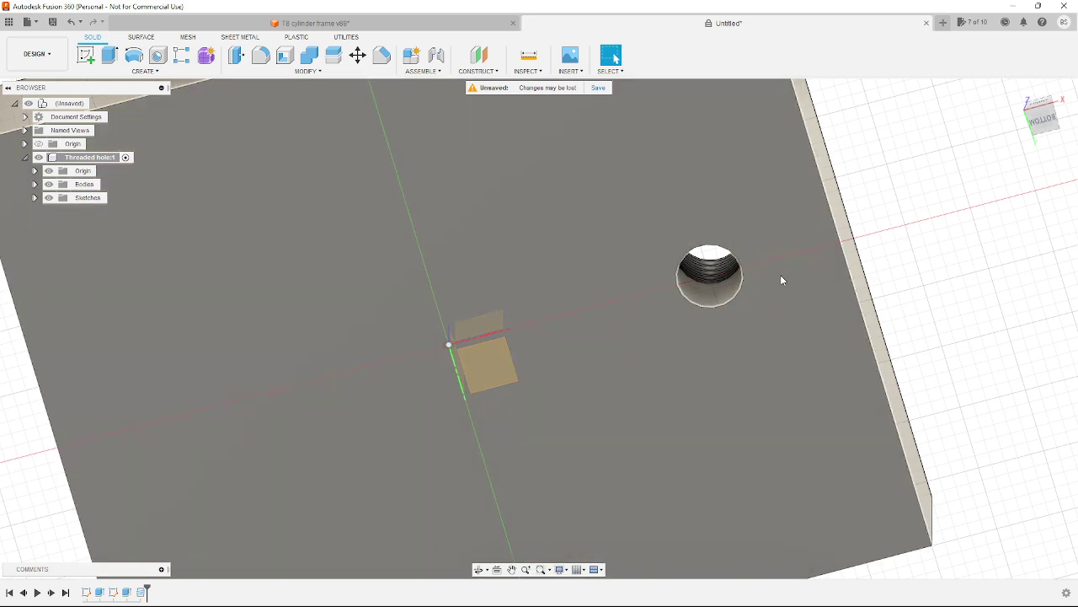
pyautogui.click(780, 275)
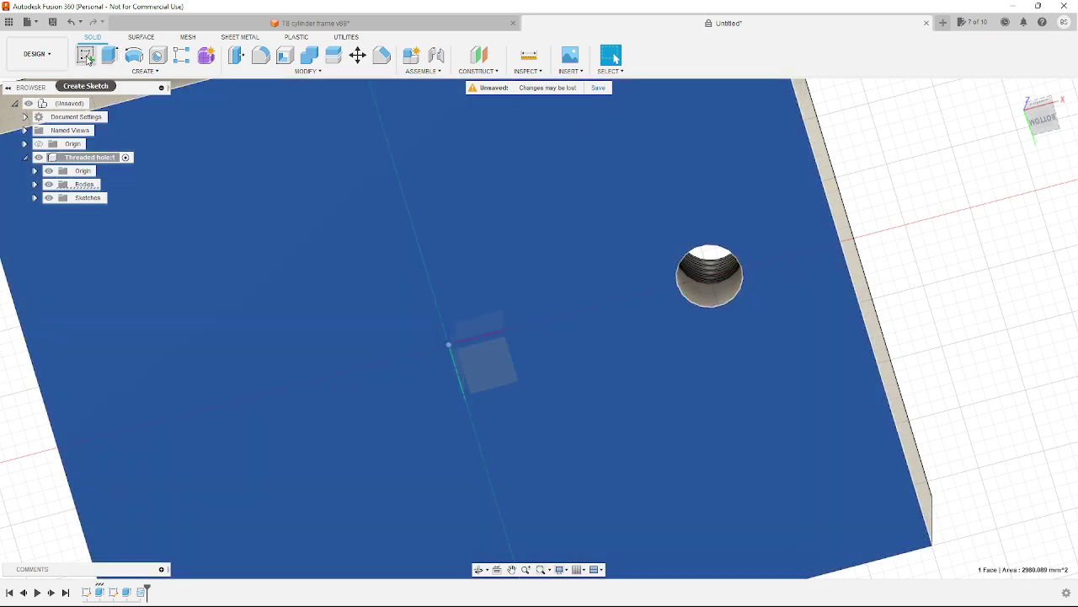
pyautogui.click(85, 55)
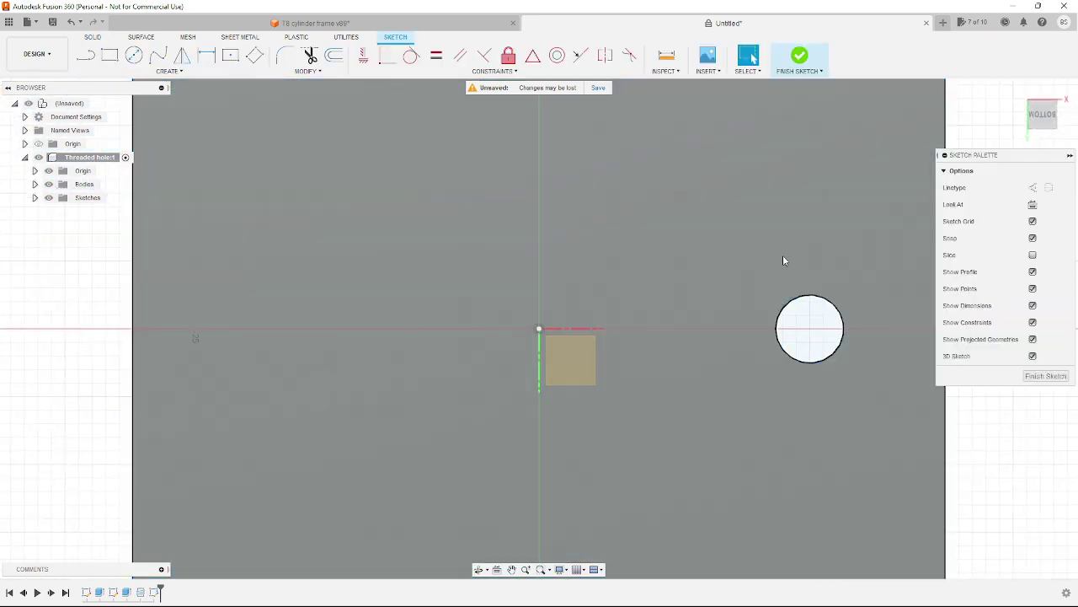
pyautogui.hotkey('ctrl', 'z')
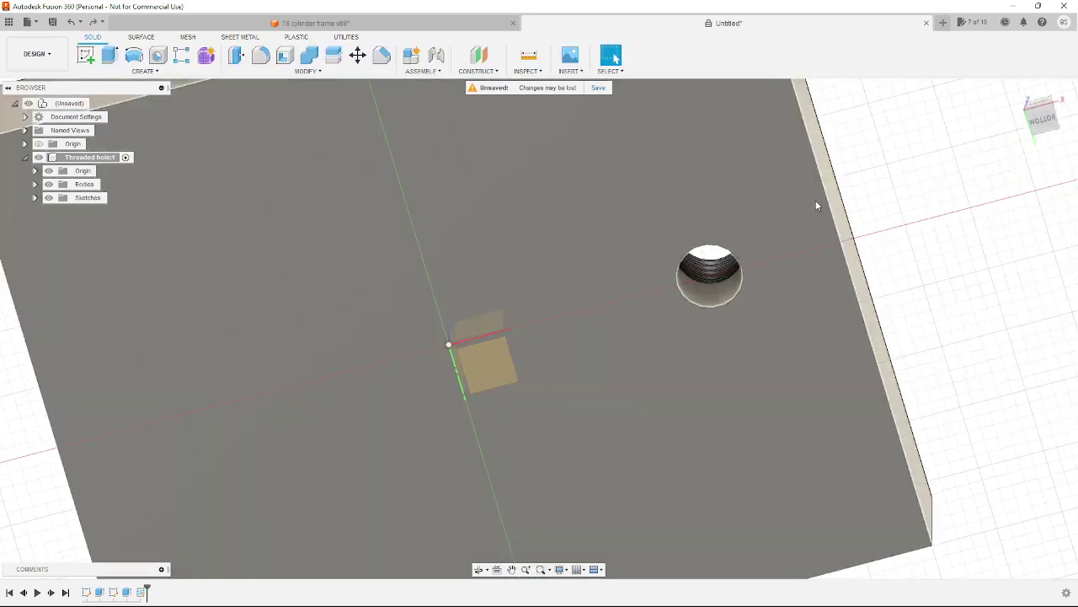
# Undo the thread-length edit and the hole's M6x1 thread feature
pyautogui.hotkey('ctrl', 'z')
pyautogui.hotkey('ctrl', 'z')
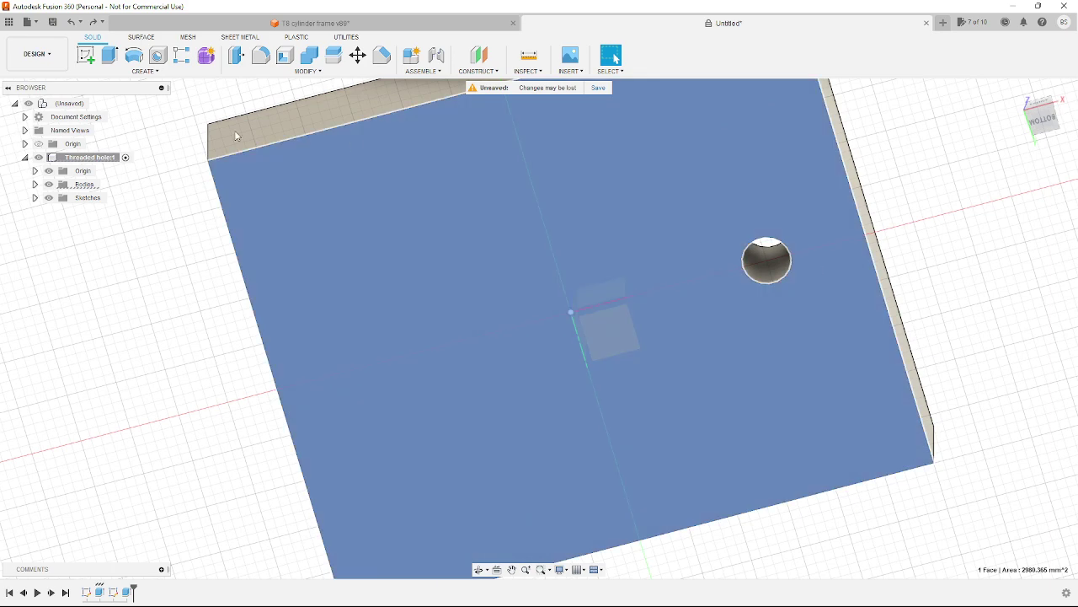
# Sketch a circle about 6 mm in diameter on the plate's underside, concentric with the hole, and finish the sketch
pyautogui.click(234, 131)
pyautogui.click(86, 56)
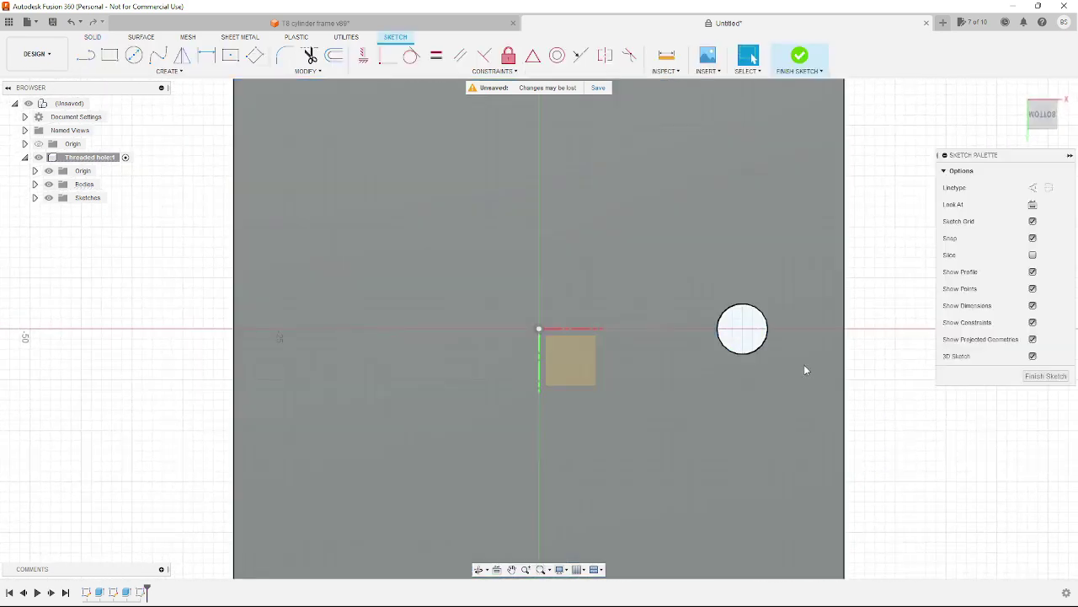
pyautogui.press('c')
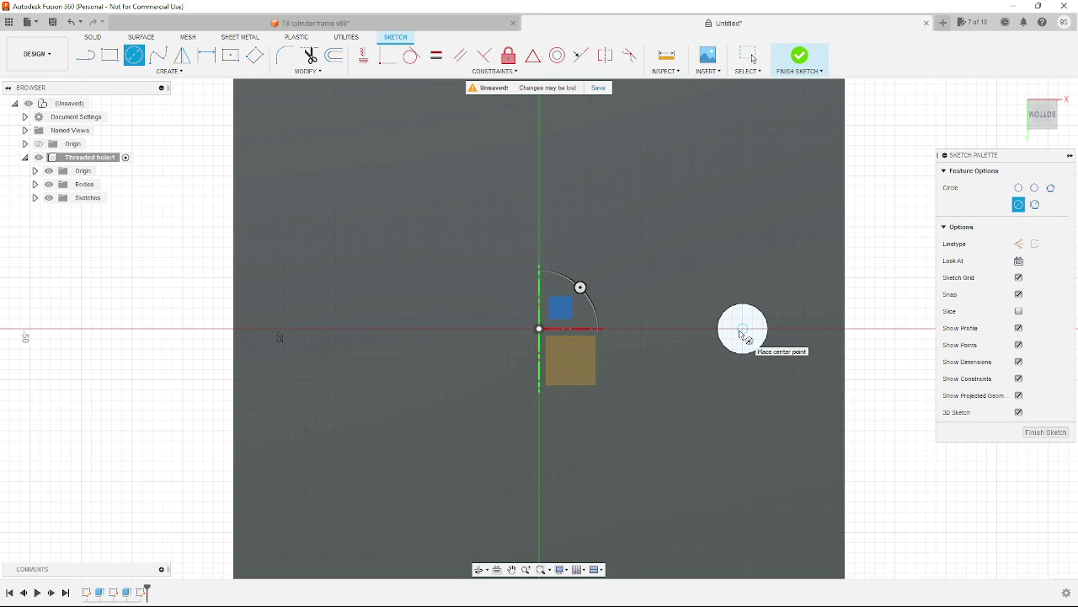
pyautogui.click(742, 329)
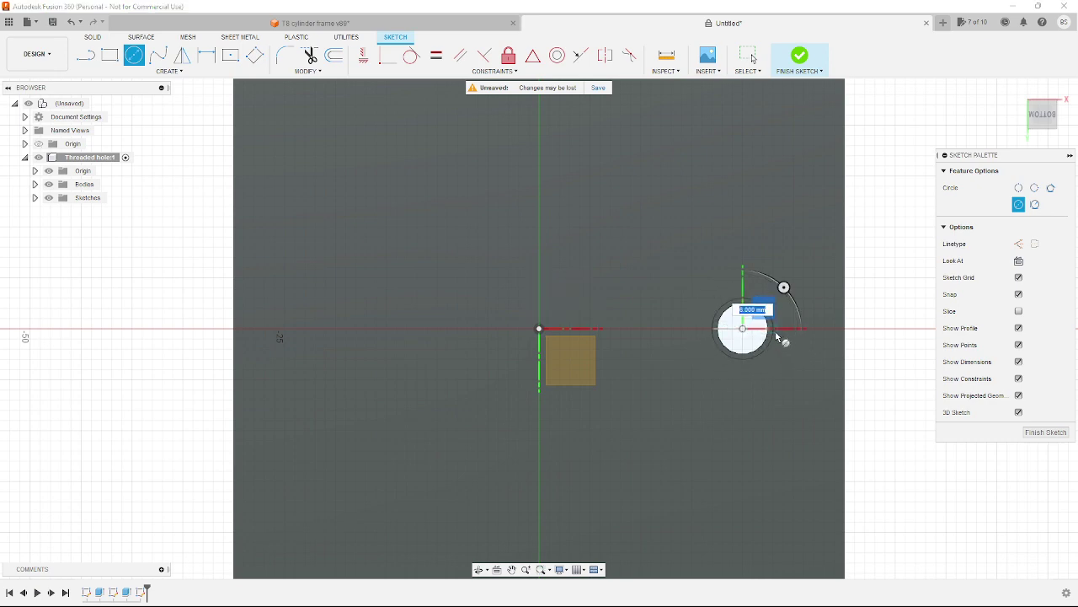
pyautogui.click(777, 337)
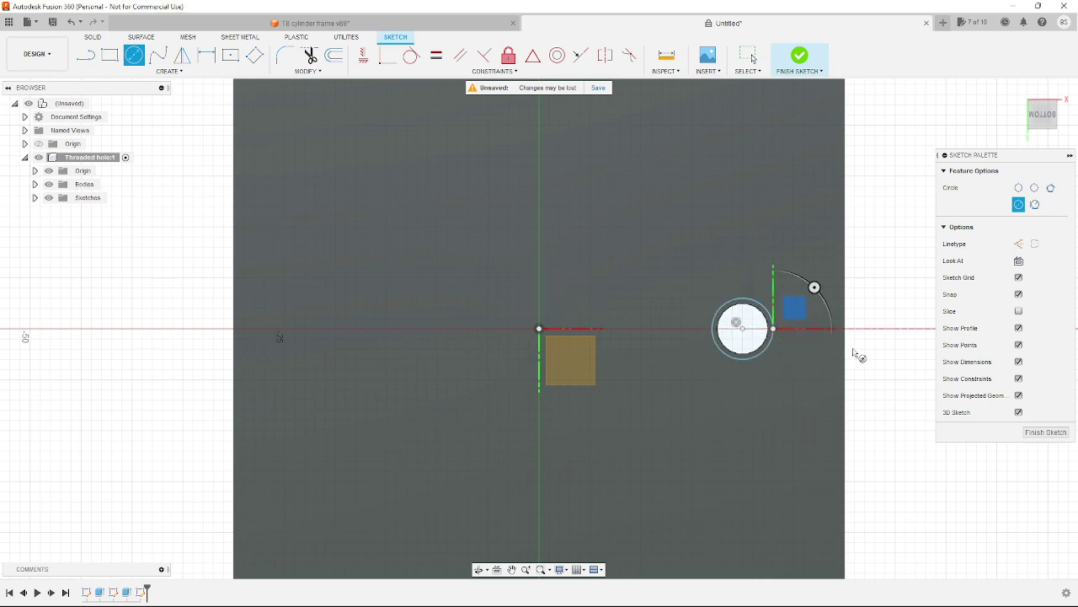
pyautogui.click(1046, 431)
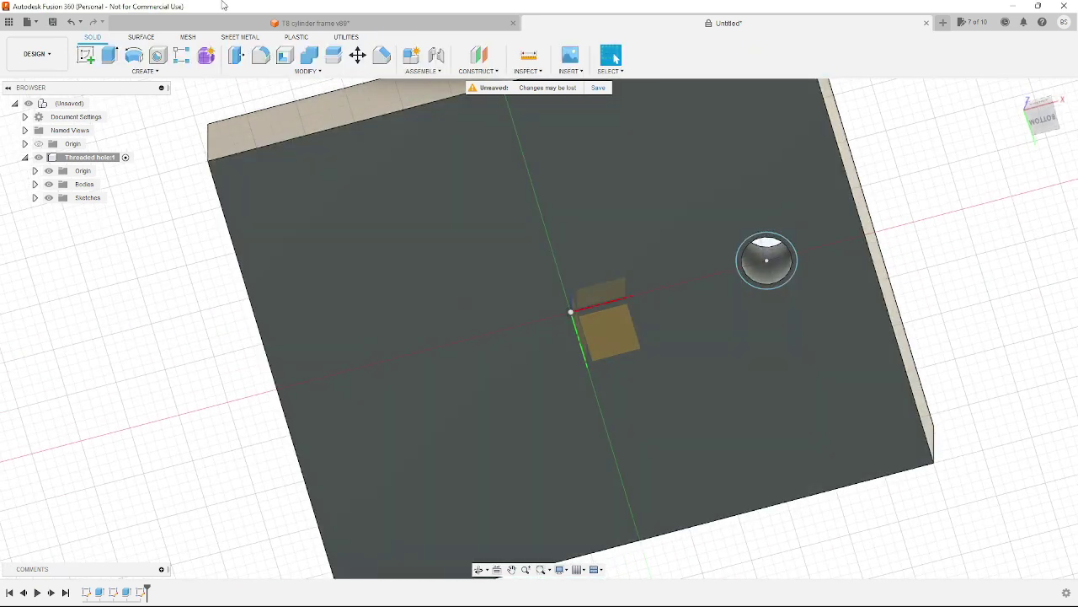
# Extrude the ring profile around the hole into the plate's underside as a cut with a distance of -5 mm
pyautogui.press('e')
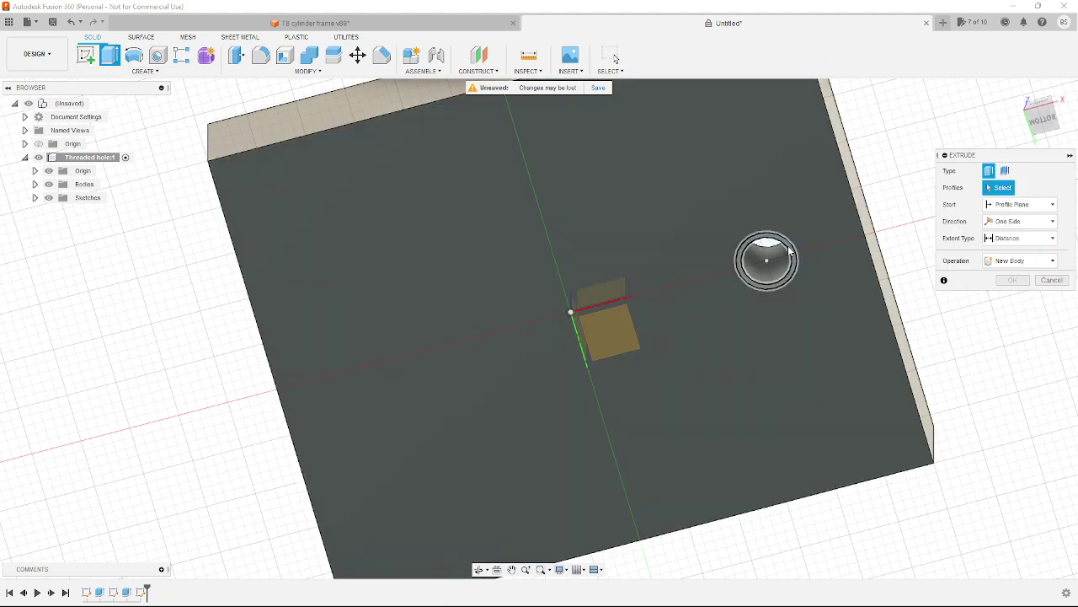
pyautogui.click(792, 246)
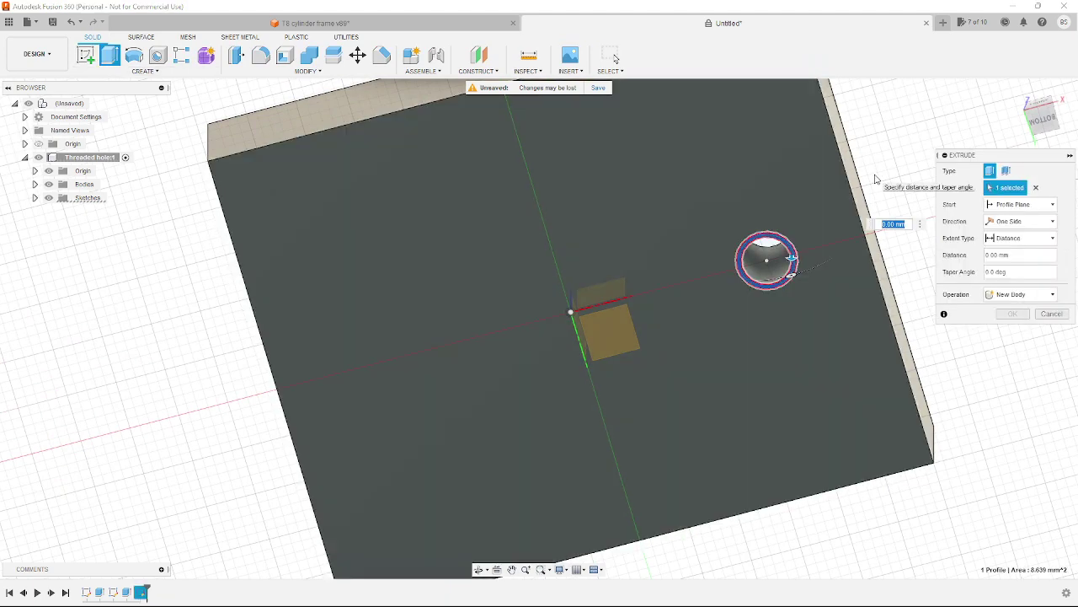
pyautogui.press('BackSpace')
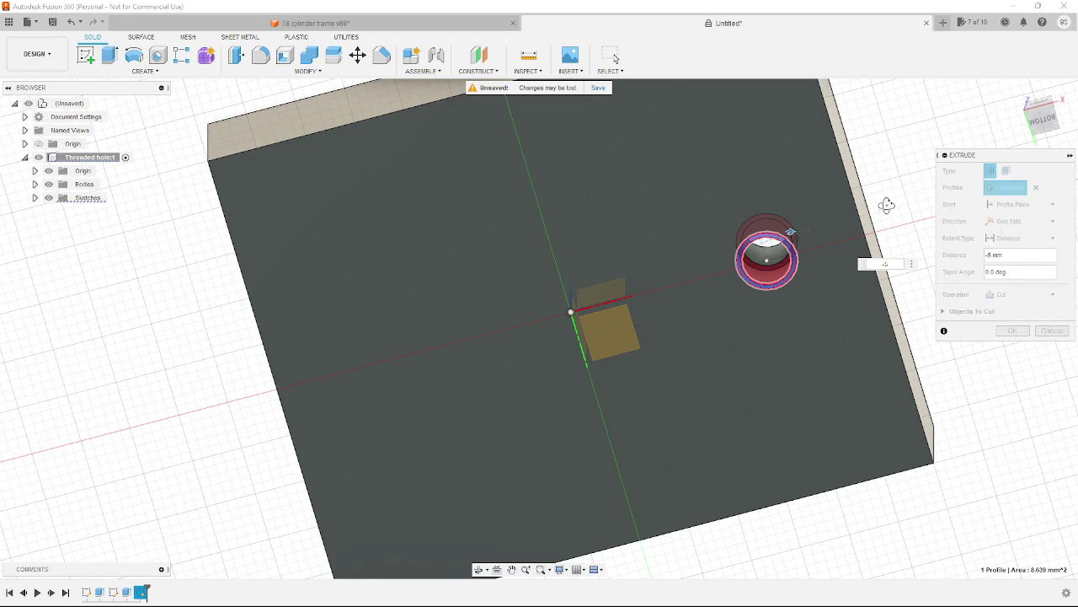
pyautogui.keyDown('shift'); pyautogui.moveTo(885, 208); pyautogui.dragTo(843, 282, button='middle'); pyautogui.keyUp('shift')
pyautogui.click(1014, 332)
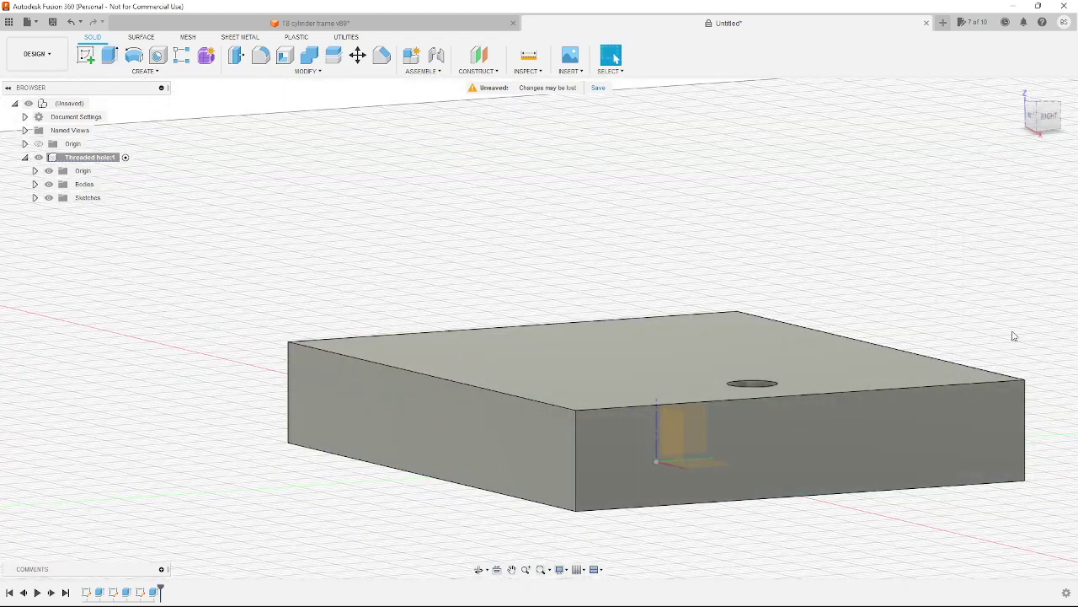
# Add a modeled, full-length ISO Metric thread to the hole's narrower upper wall with size 5.0 mm and designation M5x0.8
pyautogui.click(769, 384)
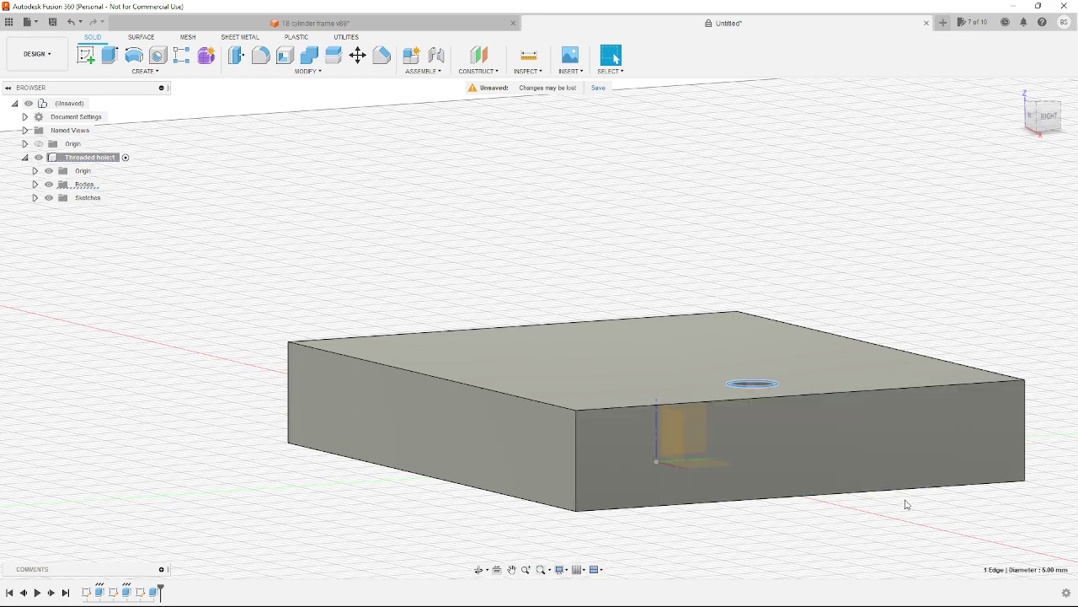
pyautogui.keyDown('shift'); pyautogui.moveTo(904, 503); pyautogui.dragTo(878, 479, button='middle'); pyautogui.keyUp('shift')
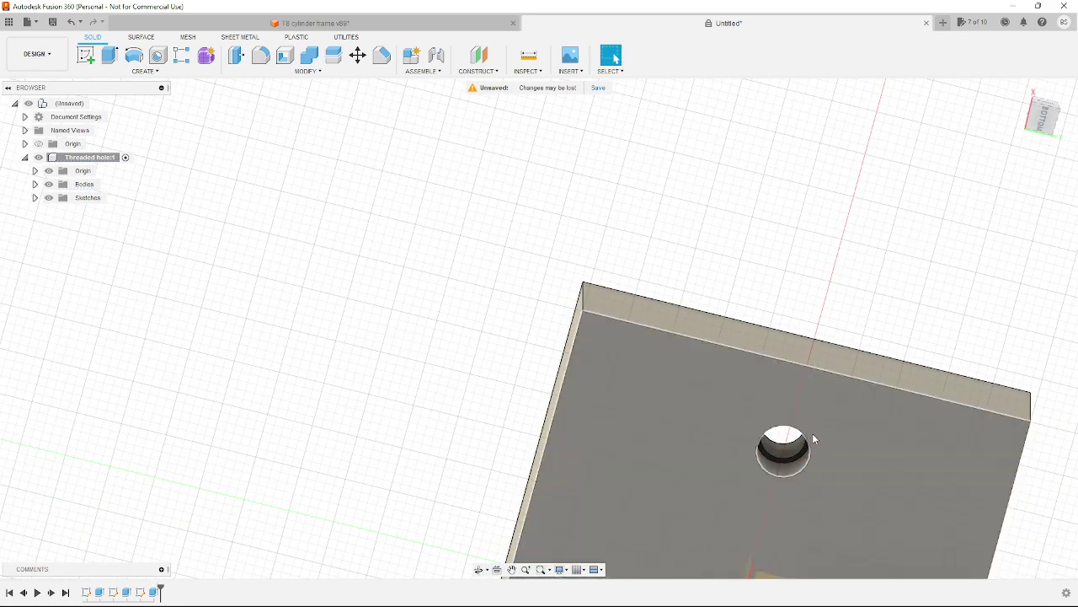
pyautogui.click(788, 455)
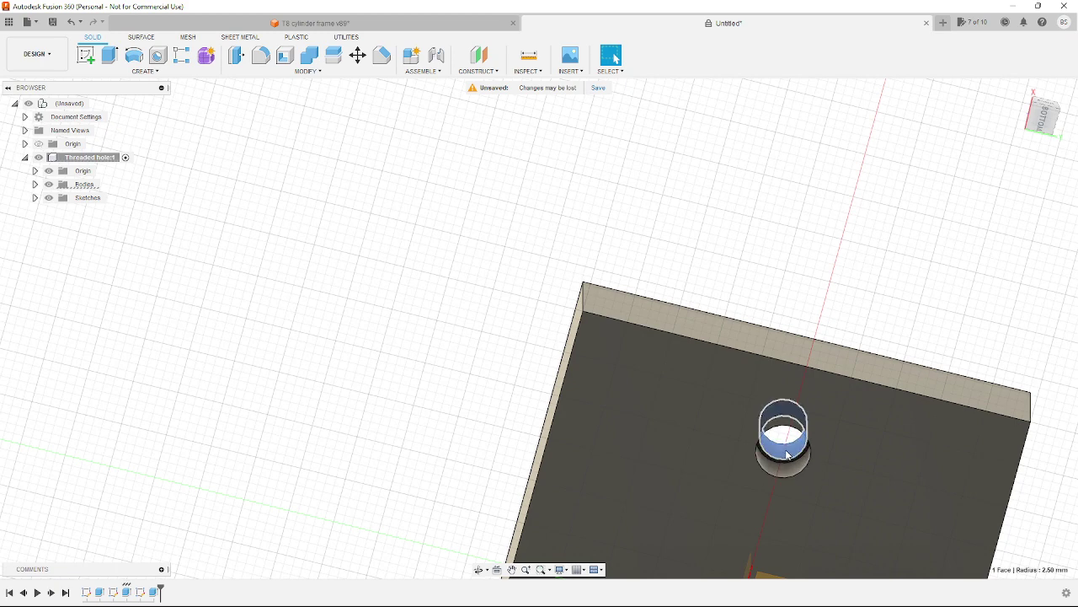
pyautogui.click(129, 72)
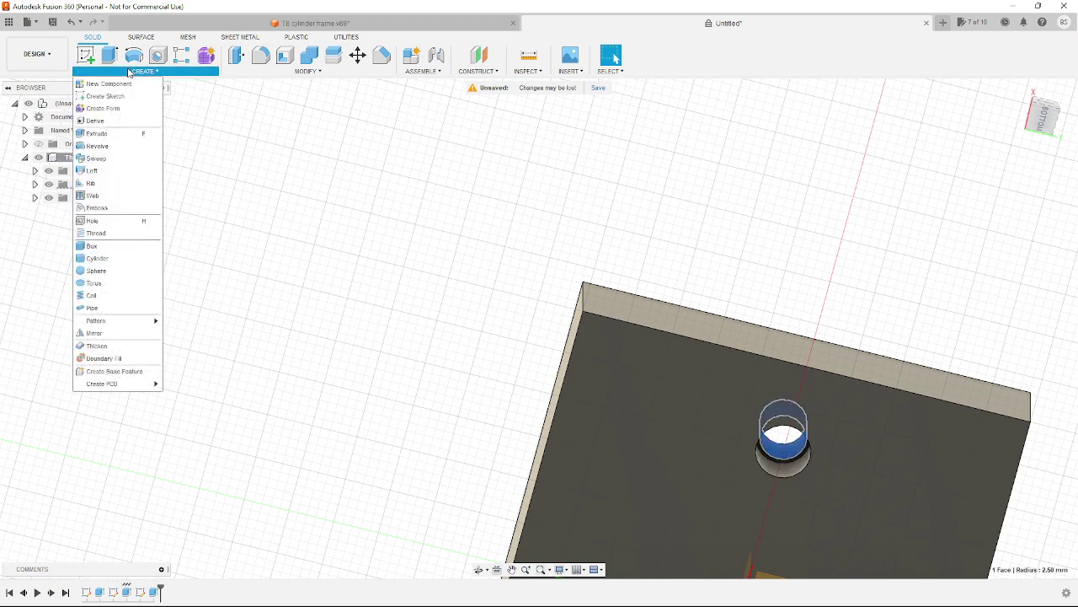
pyautogui.click(94, 233)
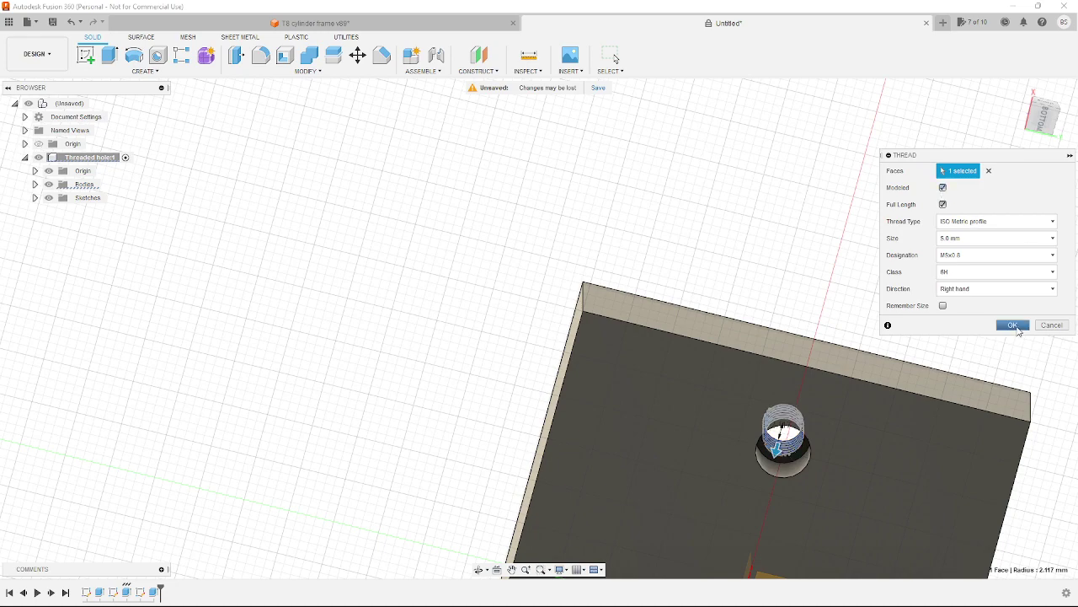
pyautogui.click(1014, 325)
# Examine the stepped hole from the plate's underside, including its widened smooth wall, inner ledge and outer edge
pyautogui.scroll(-3, 718, 433)
pyautogui.scroll(5, 718, 433)
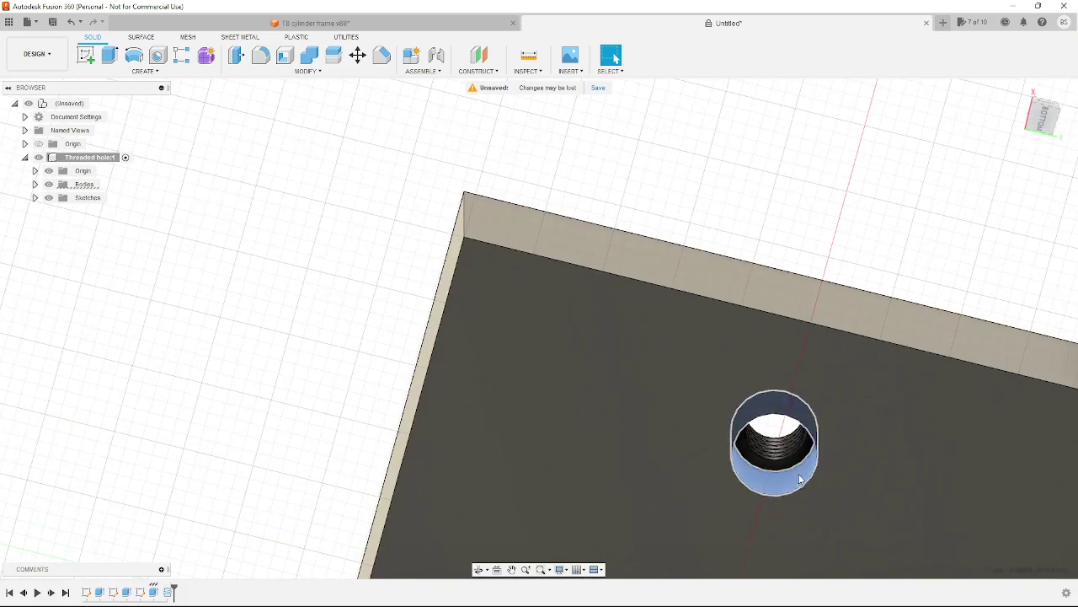
pyautogui.scroll(-4, 925, 214)
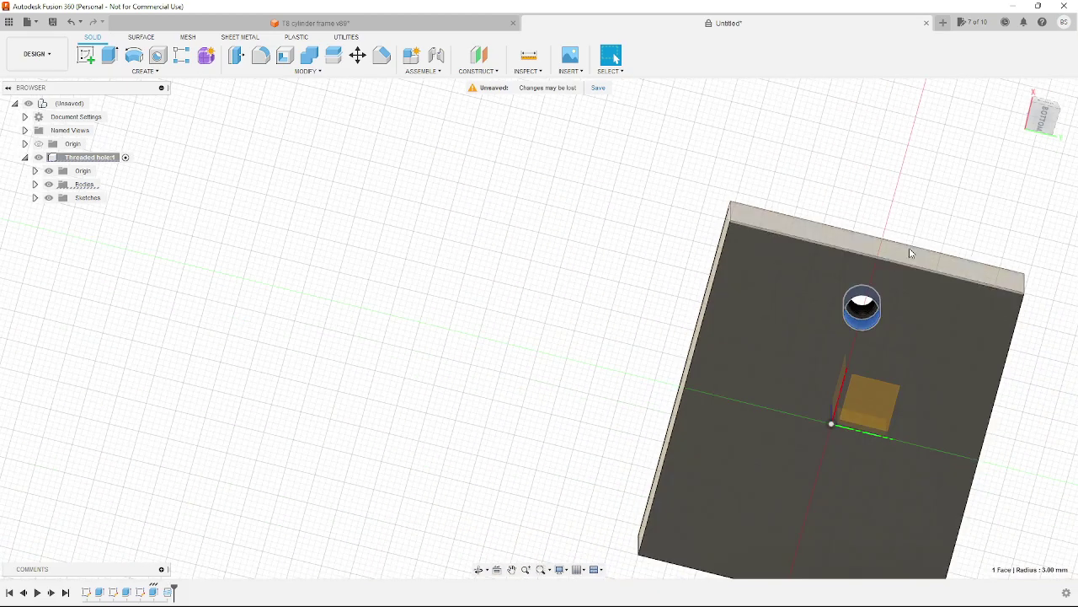
pyautogui.keyDown('shift'); pyautogui.moveTo(910, 252); pyautogui.dragTo(805, 308, button='middle'); pyautogui.keyUp('shift')
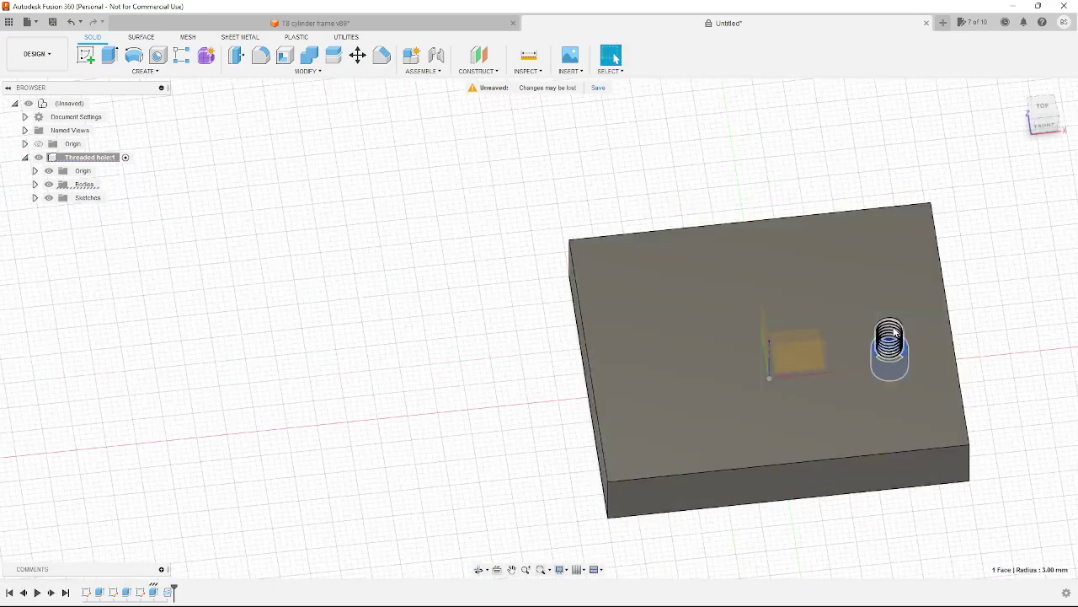
pyautogui.keyDown('shift'); pyautogui.moveTo(972, 320); pyautogui.dragTo(876, 341, button='middle'); pyautogui.keyUp('shift')
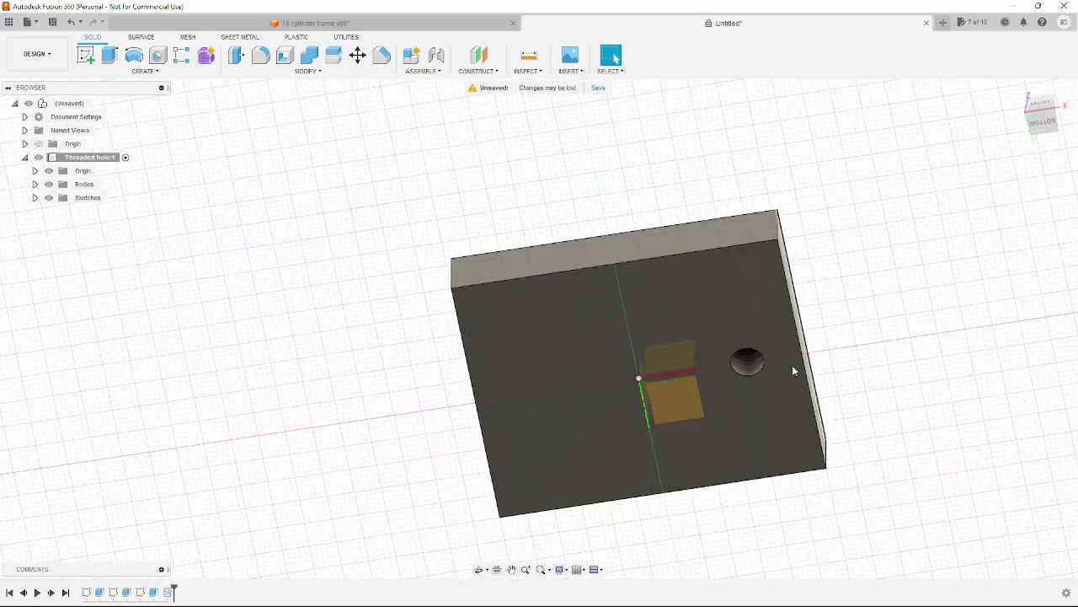
pyautogui.click(748, 369)
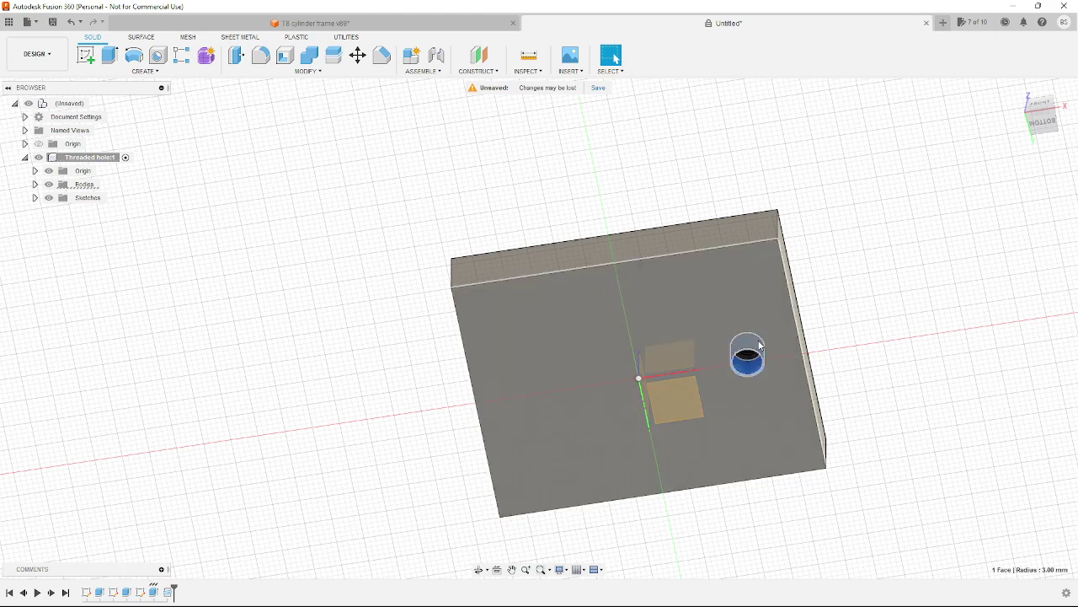
pyautogui.keyDown('shift'); pyautogui.moveTo(873, 327); pyautogui.dragTo(873, 278, button='middle'); pyautogui.keyUp('shift')
pyautogui.scroll(-2, 735, 267)
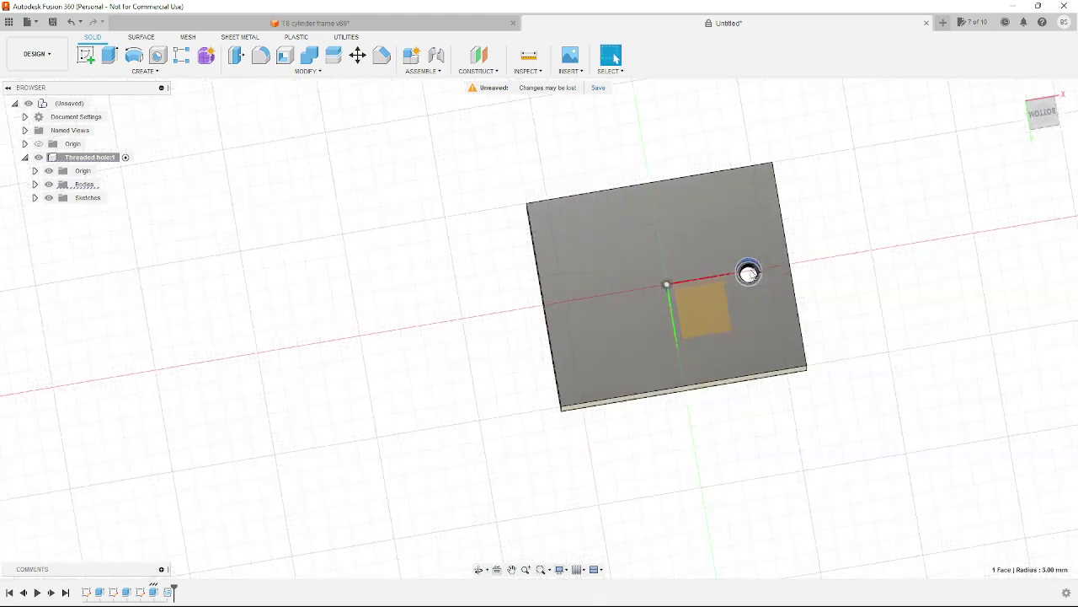
pyautogui.scroll(8, 760, 263)
pyautogui.click(938, 227)
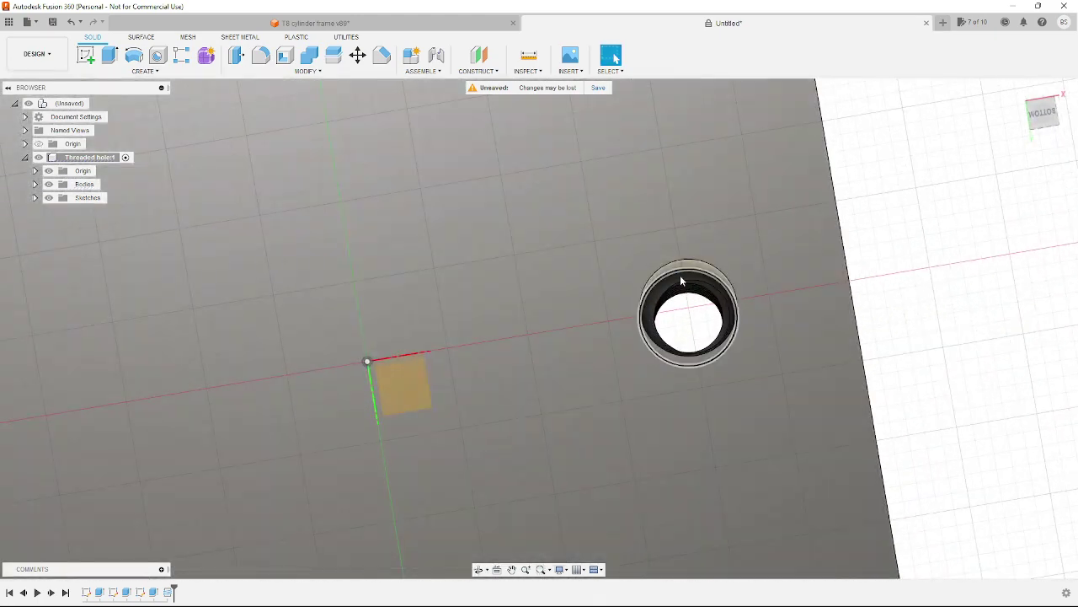
pyautogui.click(681, 279)
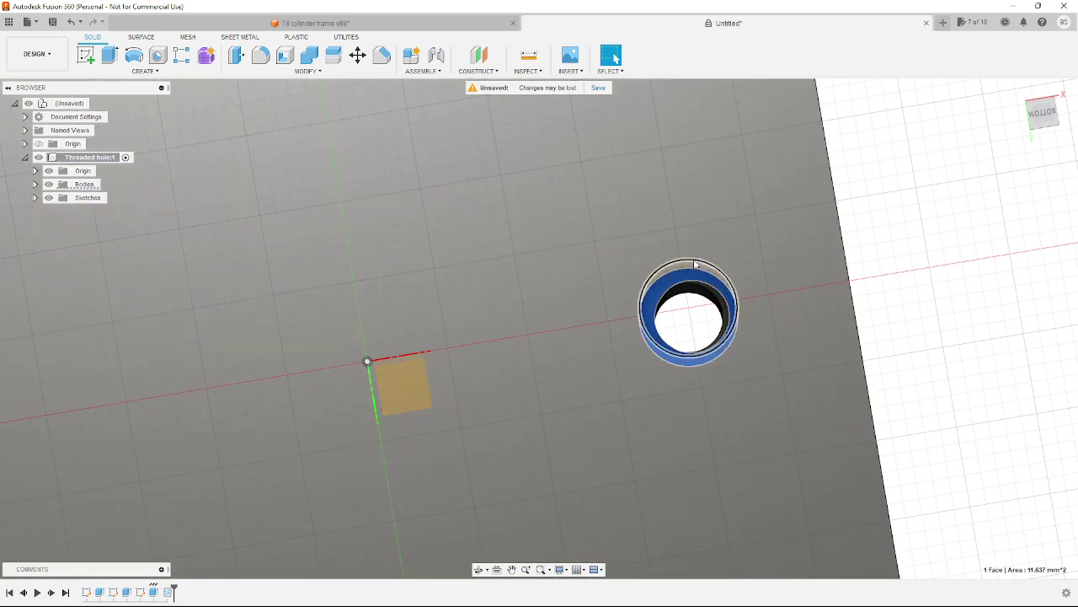
pyautogui.click(697, 263)
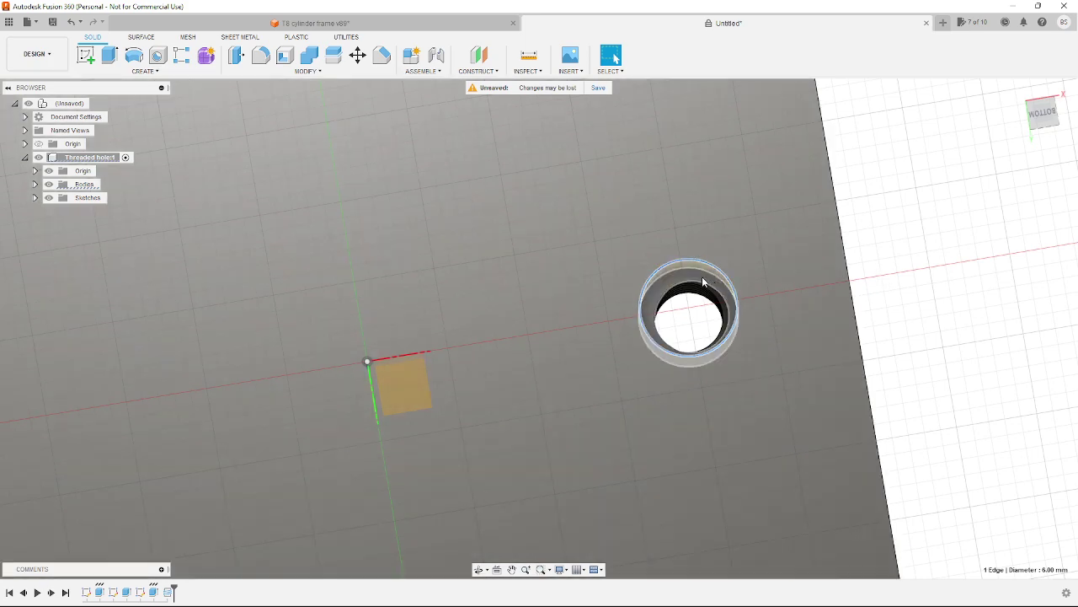
pyautogui.click(702, 279)
pyautogui.click(712, 267)
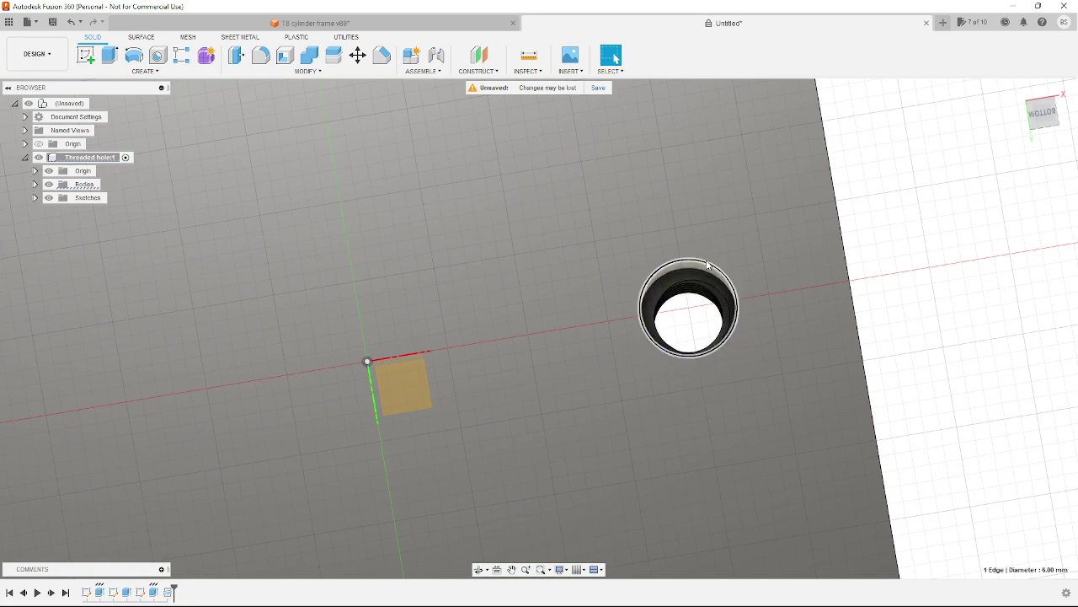
# Compare the hole's smooth lower opening with its threaded upper opening from both sides of the plate
pyautogui.scroll(-5, 891, 244)
pyautogui.keyDown('shift'); pyautogui.moveTo(891, 289); pyautogui.dragTo(880, 413, button='middle'); pyautogui.keyUp('shift')
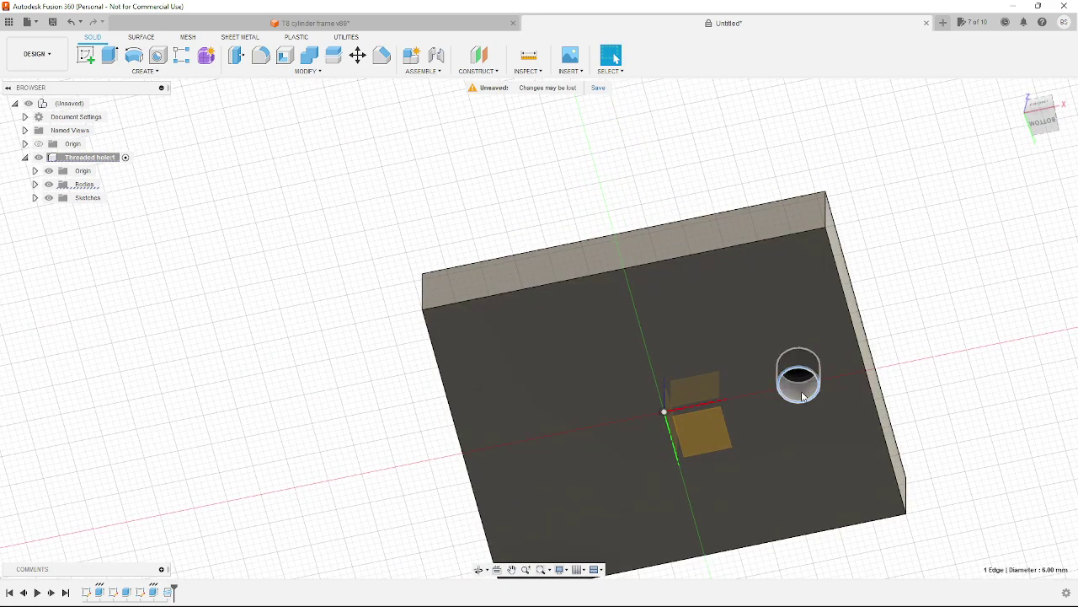
pyautogui.keyDown('shift'); pyautogui.moveTo(893, 333); pyautogui.dragTo(790, 429, button='middle'); pyautogui.keyUp('shift')
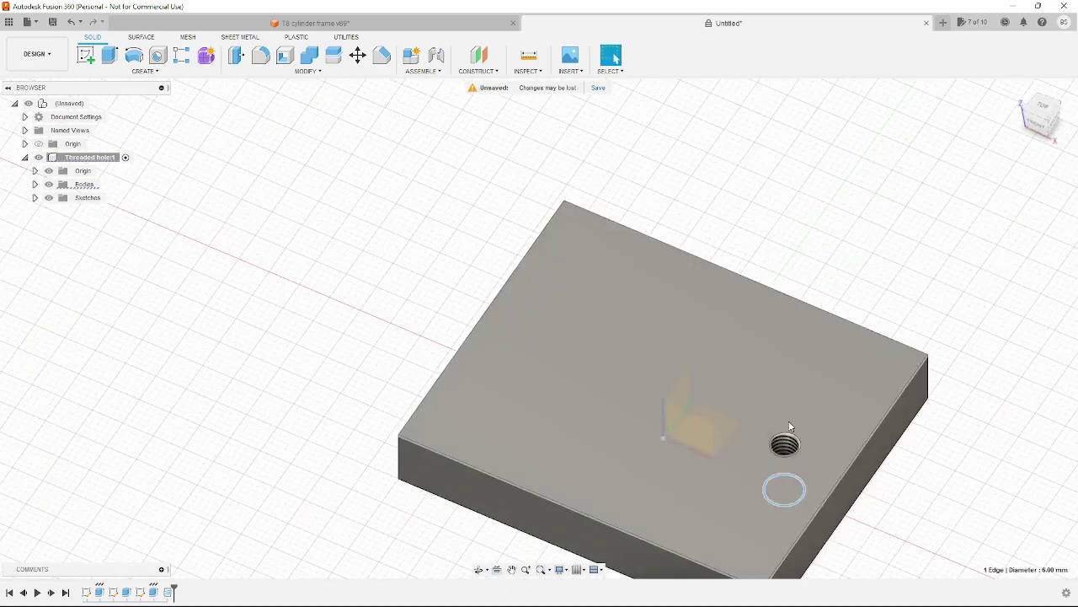
pyautogui.click(786, 452)
pyautogui.scroll(-1, 931, 352)
pyautogui.moveTo(936, 346); pyautogui.dragTo(862, 265, button='middle')
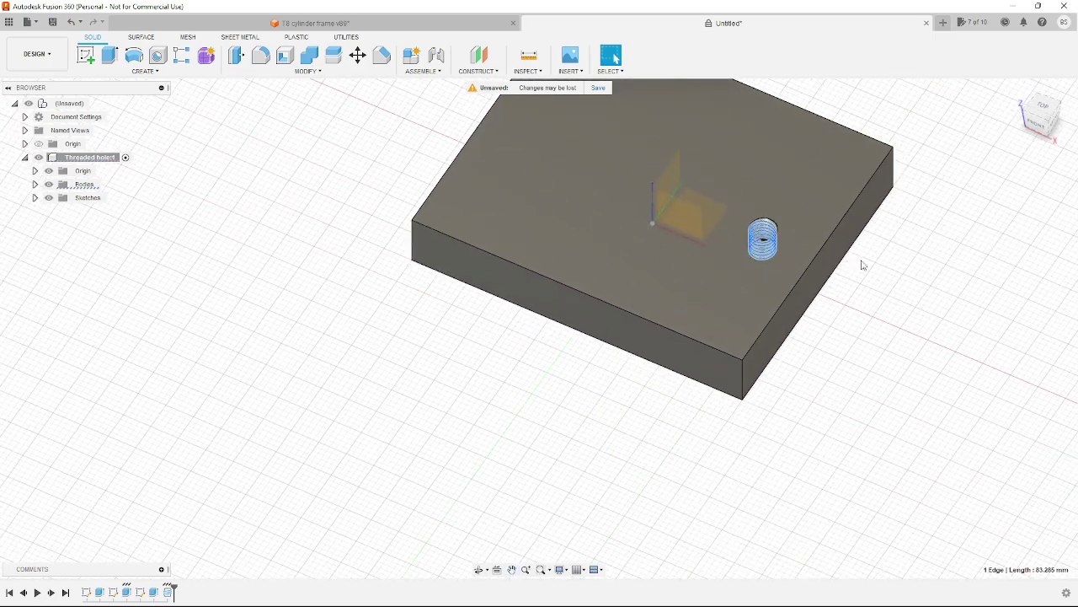
pyautogui.scroll(-3, 857, 273)
pyautogui.scroll(3, 857, 273)
pyautogui.click(858, 320)
pyautogui.keyDown('shift'); pyautogui.moveTo(858, 319); pyautogui.dragTo(839, 310, button='middle'); pyautogui.keyUp('shift')
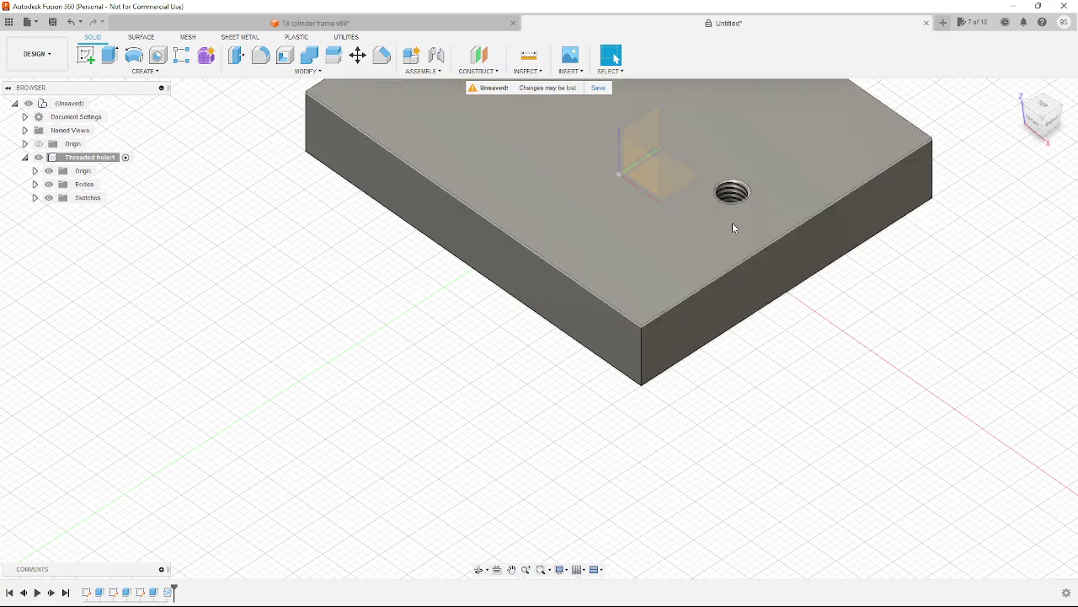
# Inspect the wider smooth wall from the plate's underside and the thread's helical edge from above to check how far each extends
pyautogui.keyDown('shift'); pyautogui.moveTo(890, 339); pyautogui.dragTo(738, 464, button='middle'); pyautogui.keyUp('shift')
pyautogui.click(703, 430)
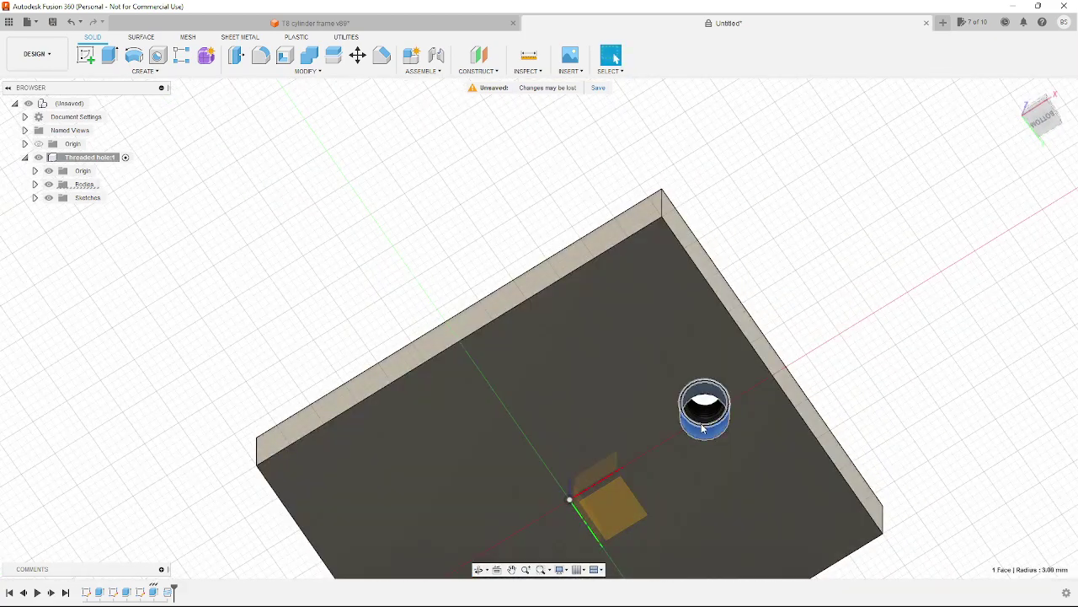
pyautogui.scroll(-5, 868, 345)
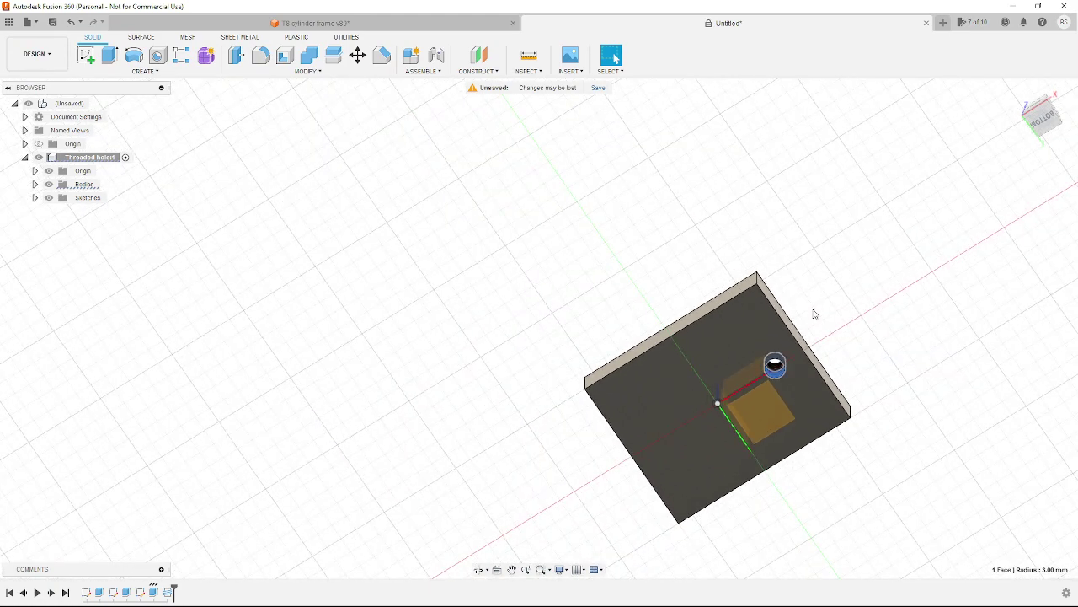
pyautogui.keyDown('shift'); pyautogui.moveTo(834, 320); pyautogui.dragTo(859, 462, button='middle'); pyautogui.keyUp('shift')
pyautogui.scroll(3, 759, 321)
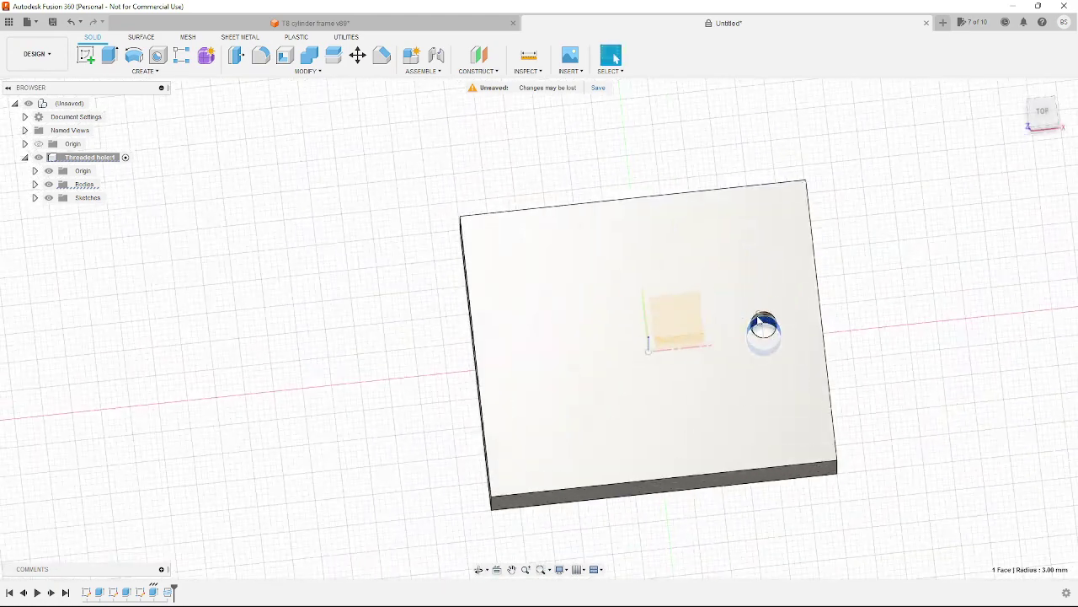
pyautogui.scroll(3, 763, 320)
pyautogui.scroll(-4, 898, 301)
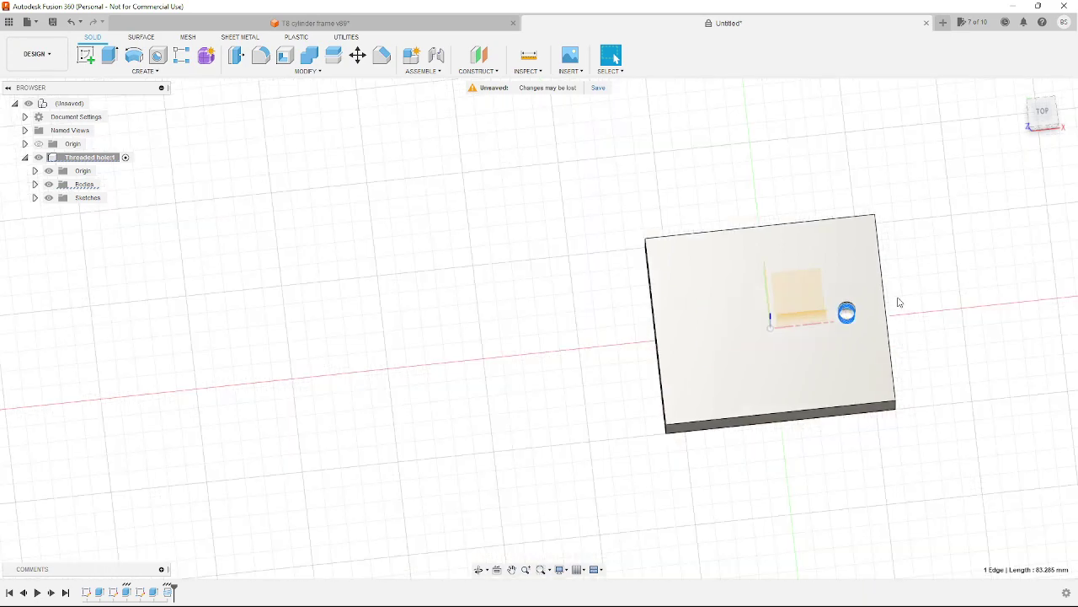
pyautogui.scroll(8, 898, 301)
pyautogui.keyDown('shift'); pyautogui.moveTo(889, 310); pyautogui.dragTo(879, 269, button='middle'); pyautogui.keyUp('shift')
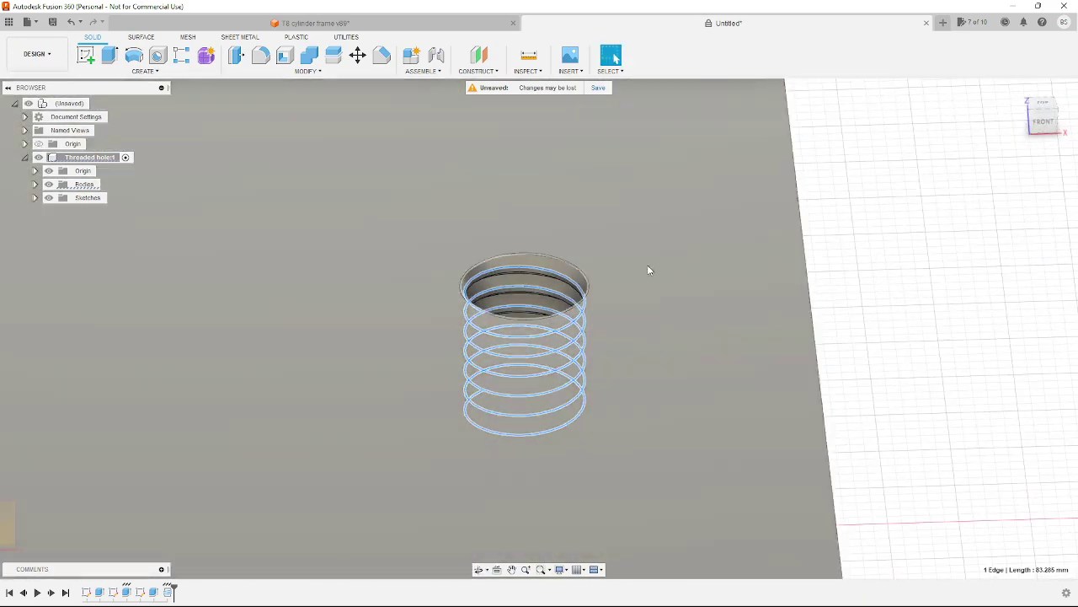
pyautogui.scroll(-5, 794, 261)
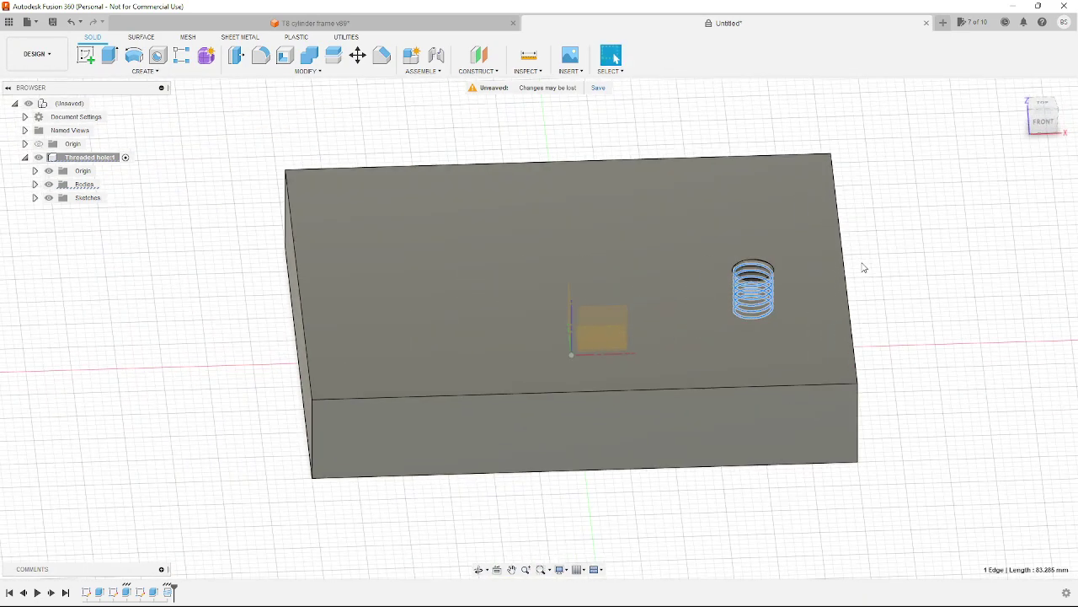
pyautogui.scroll(-3, 912, 246)
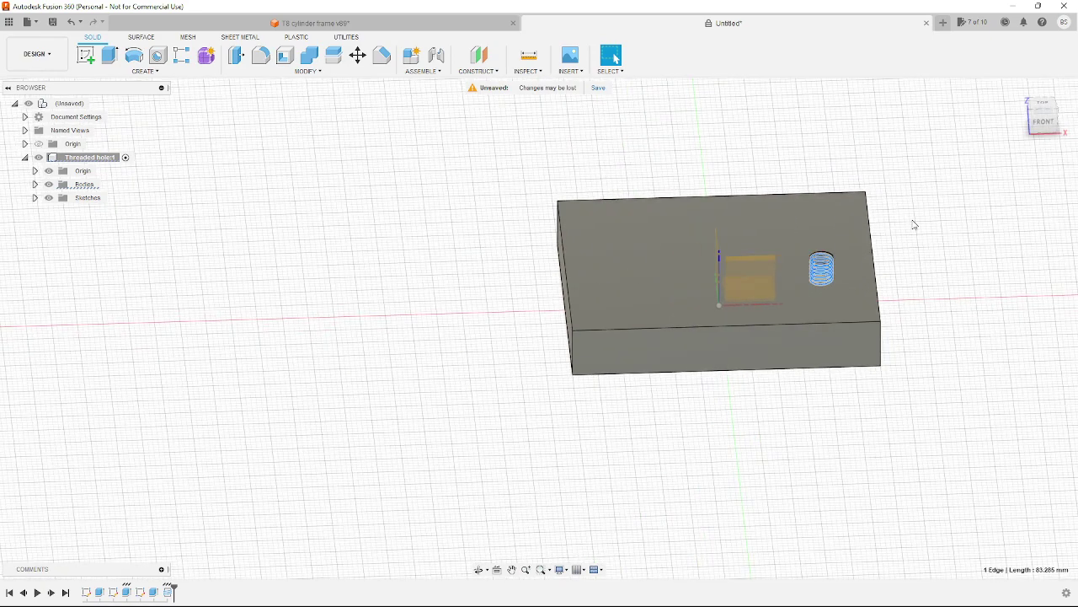
pyautogui.moveTo(938, 281); pyautogui.dragTo(864, 256, button='middle')
pyautogui.click(940, 287)
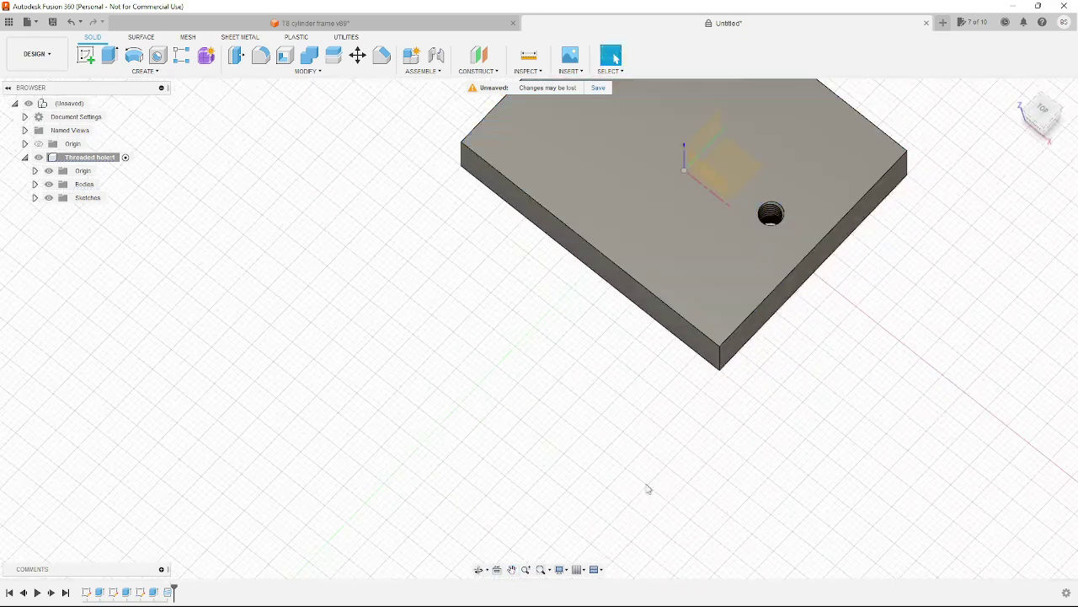
pyautogui.moveTo(581, 605)
pyautogui.click(726, 596)
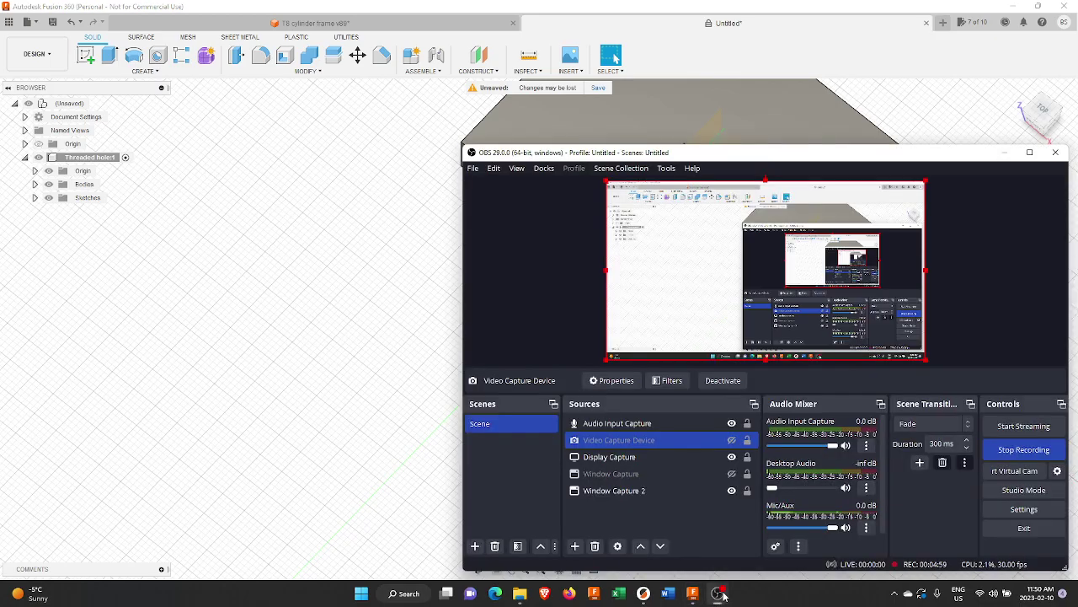